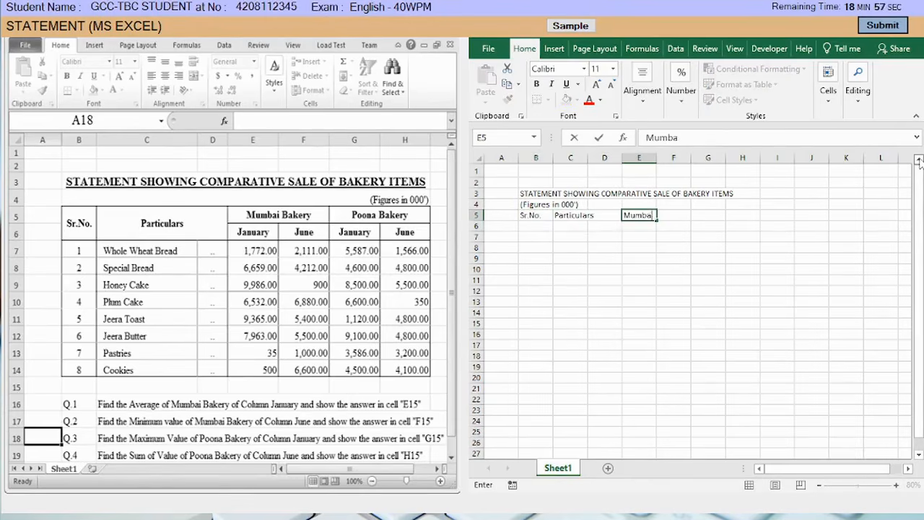
Step: Enter the group headings Mumbai Bakery in E5 and Poona Bakery in G5
{"action": "type", "text": "i Bakery"}
{"action": "key", "text": "Tab"}
{"action": "key", "text": "Tab"}
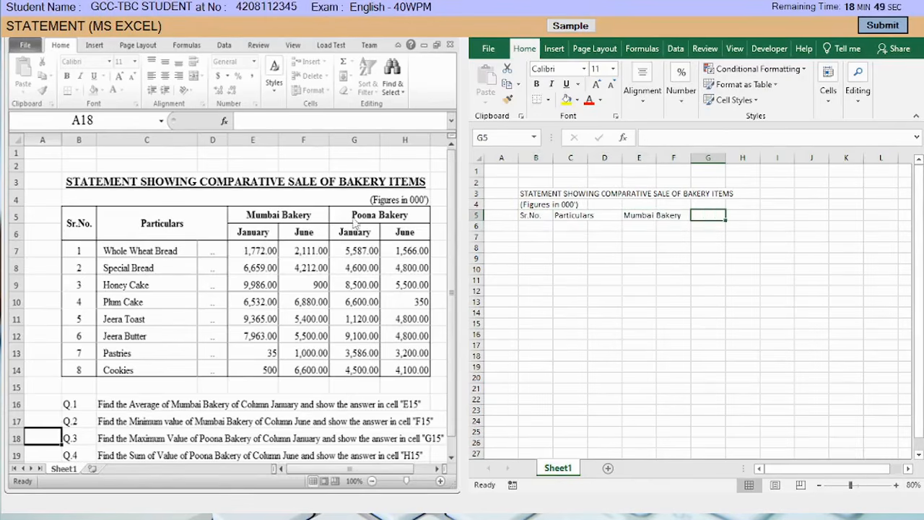
{"action": "type", "text": "Poona Bakery"}
{"action": "key", "text": "Tab"}
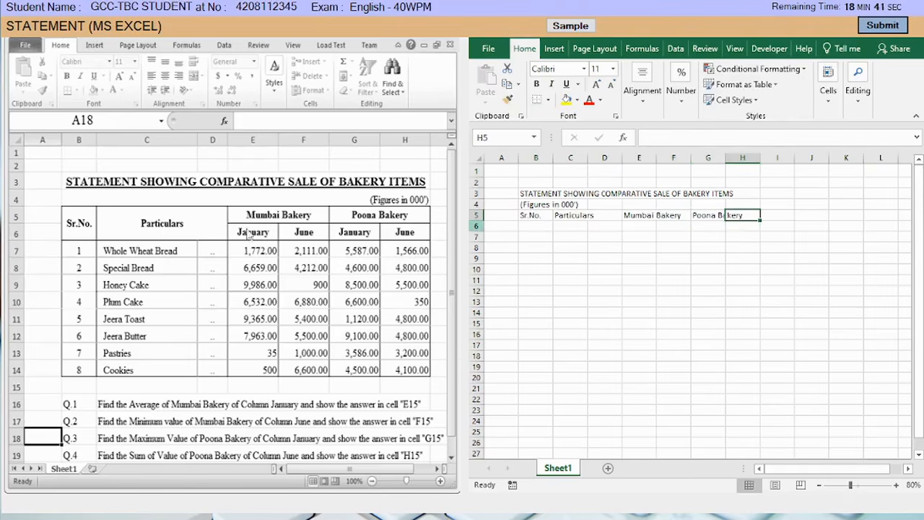
Step: Enter the month subheadings January, June, January and June in cells E6 to H6
{"action": "left_click", "coordinate": [637, 226]}
{"action": "type", "text": "January"}
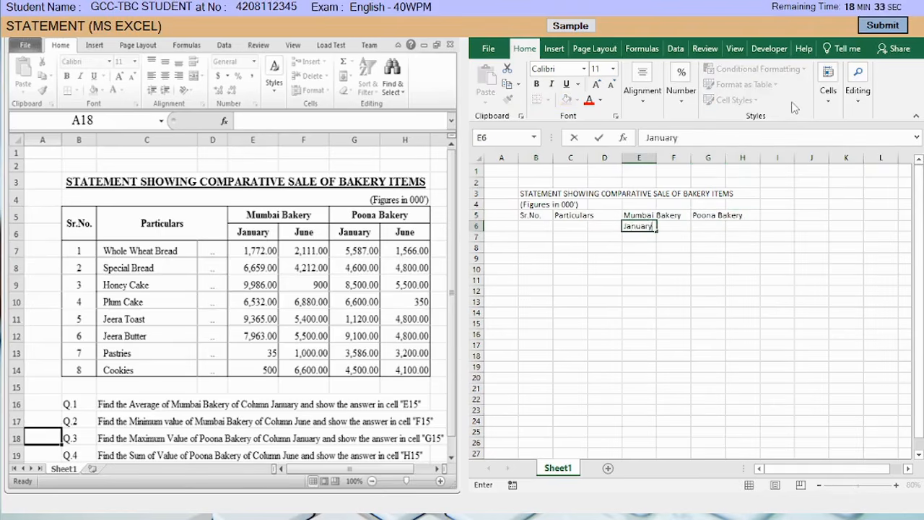
{"action": "key", "text": "Tab"}
{"action": "type", "text": "June"}
{"action": "key", "text": "Tab"}
{"action": "type", "text": "January"}
{"action": "key", "text": "Tab"}
{"action": "type", "text": "June"}
{"action": "key", "text": "Return"}
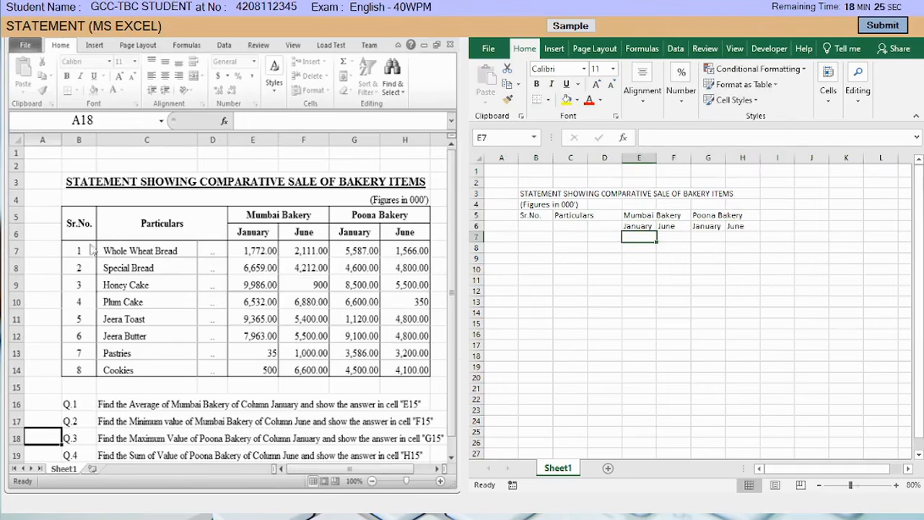
Step: Number the rows 1 to 8 under Sr.No. in cells B7 to B14
{"action": "left_click", "coordinate": [532, 237]}
{"action": "type", "text": "1"}
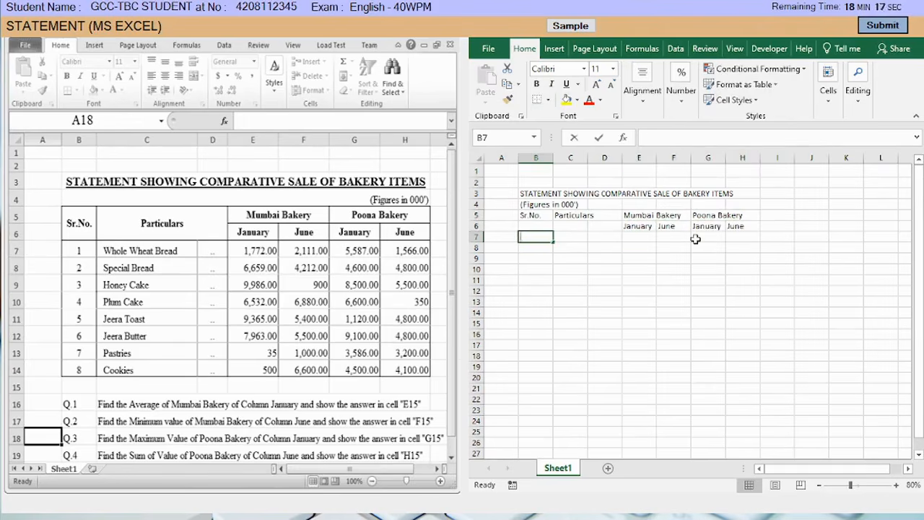
{"action": "key", "text": "Return"}
{"action": "type", "text": "2"}
{"action": "key", "text": "Return"}
{"action": "type", "text": "3"}
{"action": "key", "text": "Return"}
{"action": "type", "text": "4"}
{"action": "key", "text": "Return"}
{"action": "type", "text": "5"}
{"action": "key", "text": "Return"}
{"action": "type", "text": "6"}
{"action": "key", "text": "Return"}
{"action": "type", "text": "7"}
{"action": "key", "text": "Return"}
{"action": "type", "text": "8"}
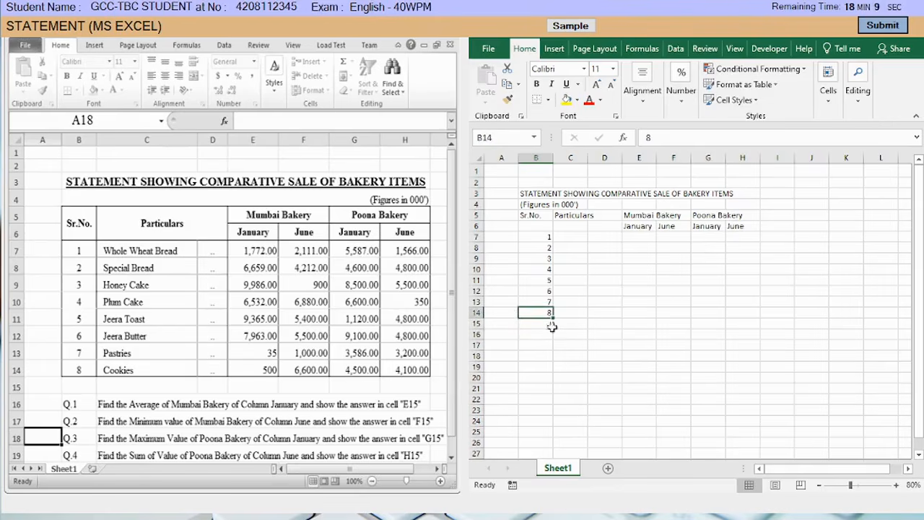
Step: Enter Whole Wheat Bread, Special Bread, Honey Cake and Plum Cake under Particulars in cells C7 to C10
{"action": "left_click", "coordinate": [570, 237]}
{"action": "type", "text": "Whole Wheat B"}
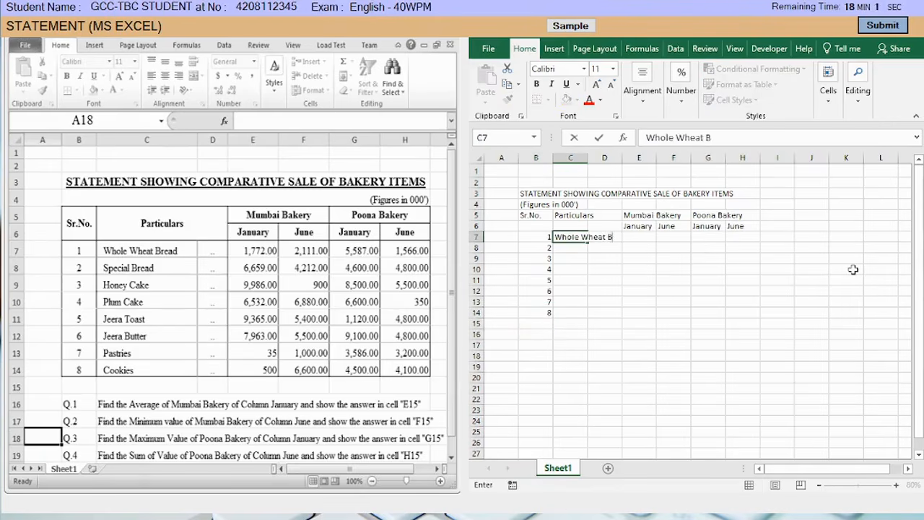
{"action": "type", "text": "read"}
{"action": "key", "text": "Return"}
{"action": "type", "text": "Special Bread"}
{"action": "key", "text": "Return"}
{"action": "type", "text": "Hone"}
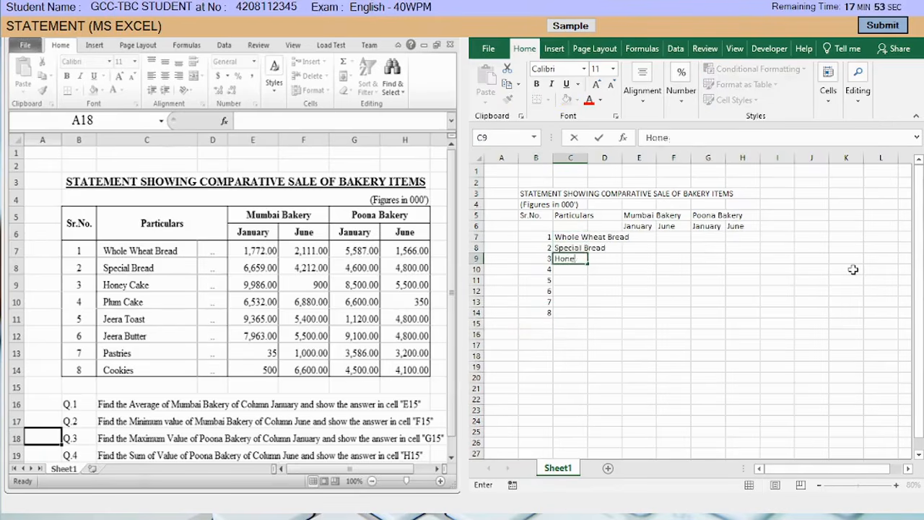
{"action": "type", "text": "y Cake"}
{"action": "key", "text": "Return"}
{"action": "type", "text": "Plum Cake"}
{"action": "key", "text": "Return"}
Step: Enter Jeera Toast, Jeera Butter, Pastries and Cookies under Particulars in cells C11 to C14
{"action": "type", "text": "Jeera"}
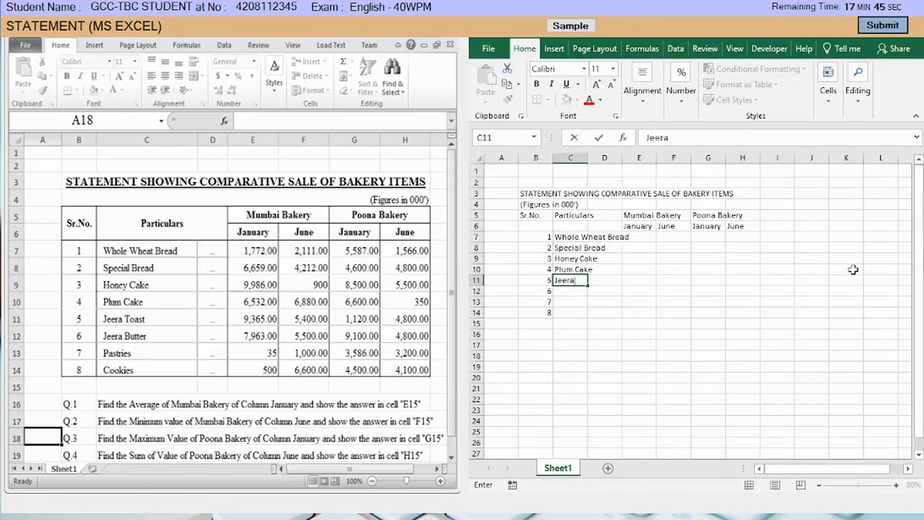
{"action": "type", "text": " Toast"}
{"action": "key", "text": "Return"}
{"action": "type", "text": "Jeera Butter"}
{"action": "key", "text": "Return"}
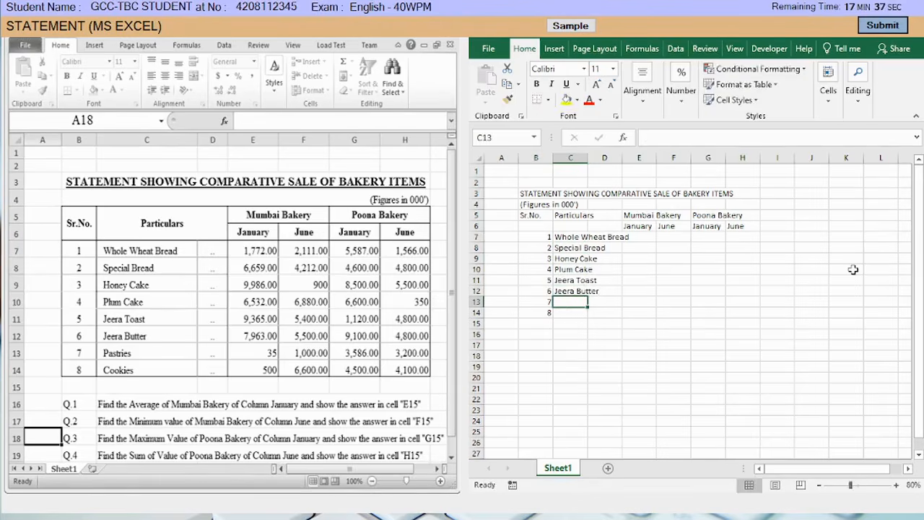
{"action": "type", "text": "Pastries"}
{"action": "key", "text": "Return"}
{"action": "type", "text": "C"}
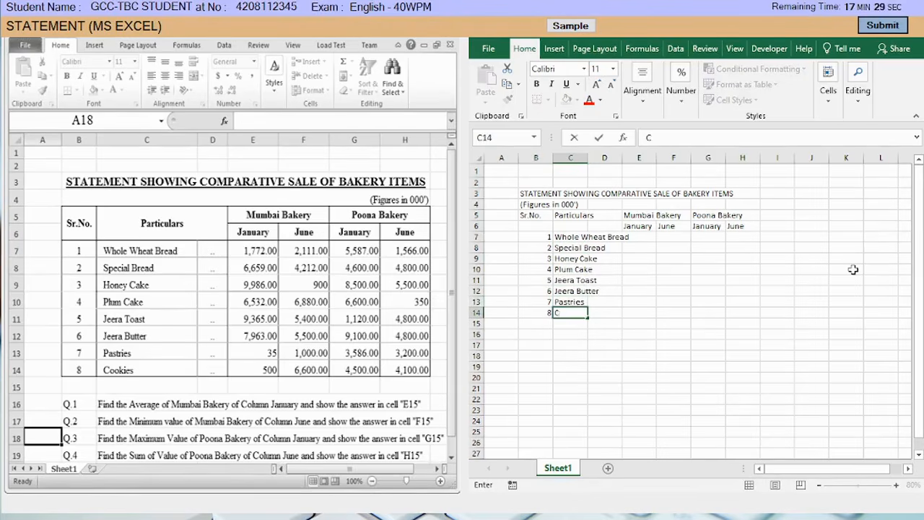
{"action": "type", "text": "ookies"}
{"action": "key", "text": "Return"}
Step: Widen column C to fit the item names and enter ".." in each cell from D7 to D14
{"action": "left_click_drag", "start_coordinate": [587, 158], "coordinate": [644, 163]}
{"action": "left_click", "coordinate": [659, 237]}
{"action": "type", "text": ".."}
{"action": "key", "text": "Return"}
{"action": "type", "text": ".."}
{"action": "key", "text": "Return"}
{"action": "type", "text": ".. .. .. .. .. .."}
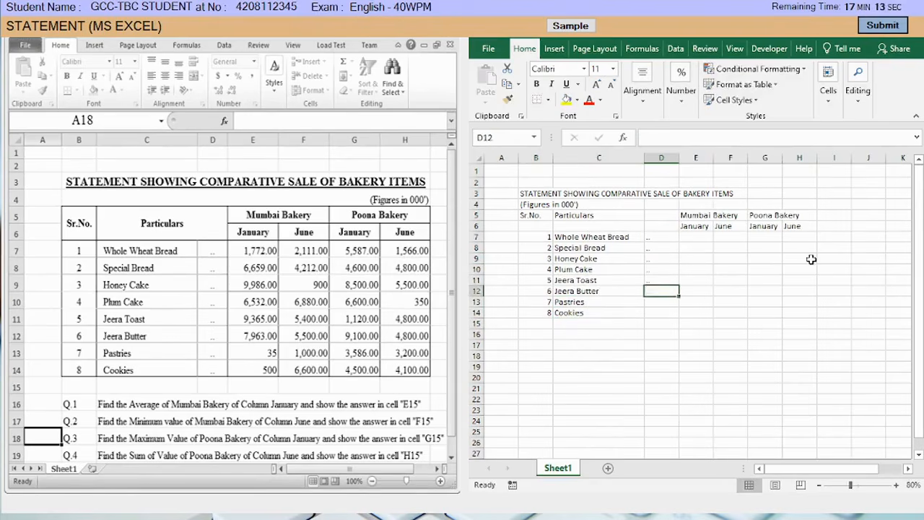
{"action": "left_click", "coordinate": [661, 238]}
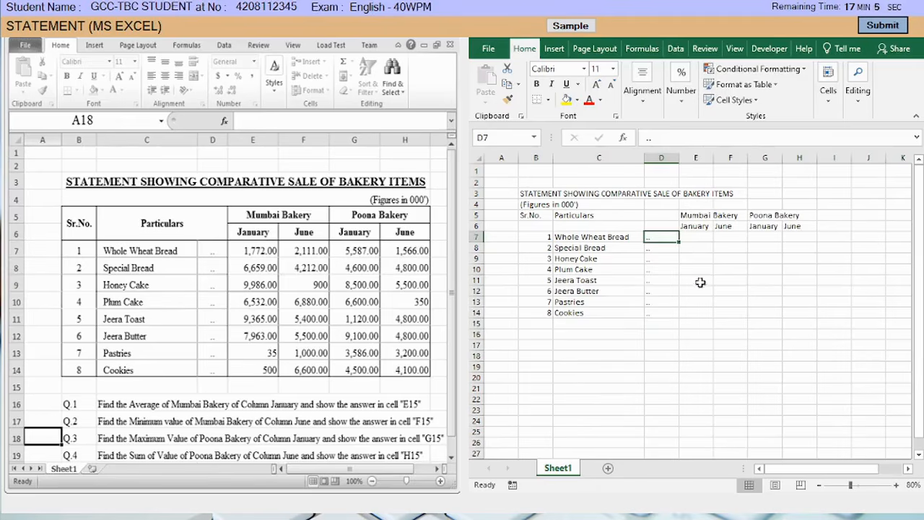
Step: Enter the Mumbai Bakery January figures 1,772, 6,659, 9,986 and 6,532 in cells E7 to E10
{"action": "left_click", "coordinate": [701, 237]}
{"action": "type", "text": "1,772"}
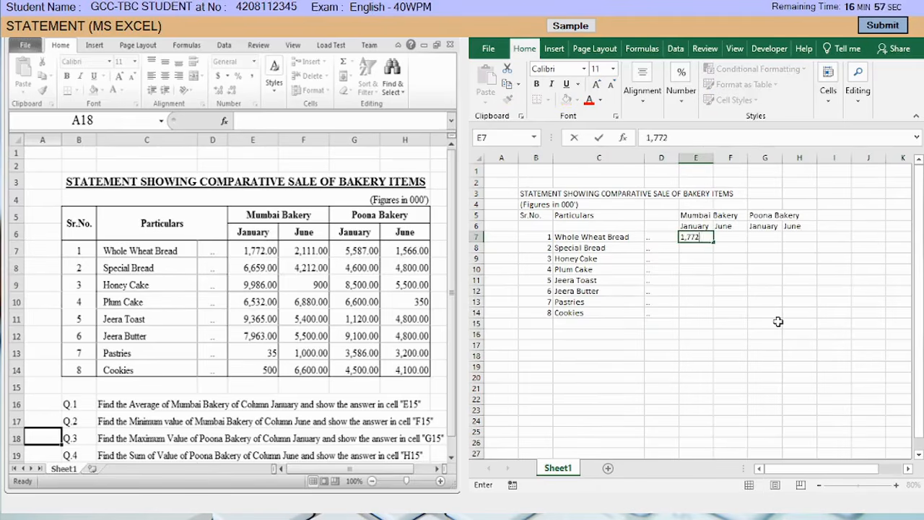
{"action": "key", "text": "Return"}
{"action": "type", "text": "6,659"}
{"action": "key", "text": "Return"}
{"action": "type", "text": "9,986"}
{"action": "key", "text": "Return"}
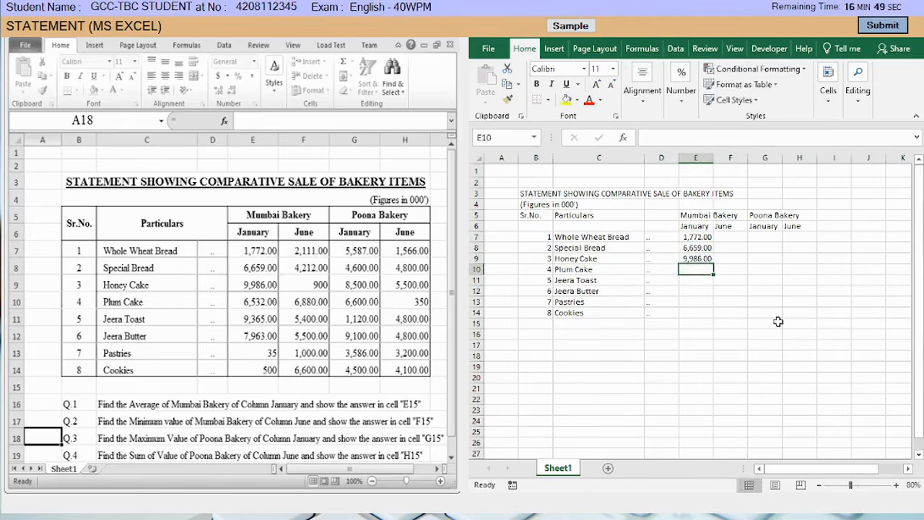
{"action": "type", "text": "6,532."}
{"action": "key", "text": "Return"}
Step: Enter the Mumbai Bakery January figures 9,365, 7,963, 35 and 500 in cells E11 to E14
{"action": "type", "text": "9,365"}
{"action": "key", "text": "Return"}
{"action": "type", "text": "7,96"}
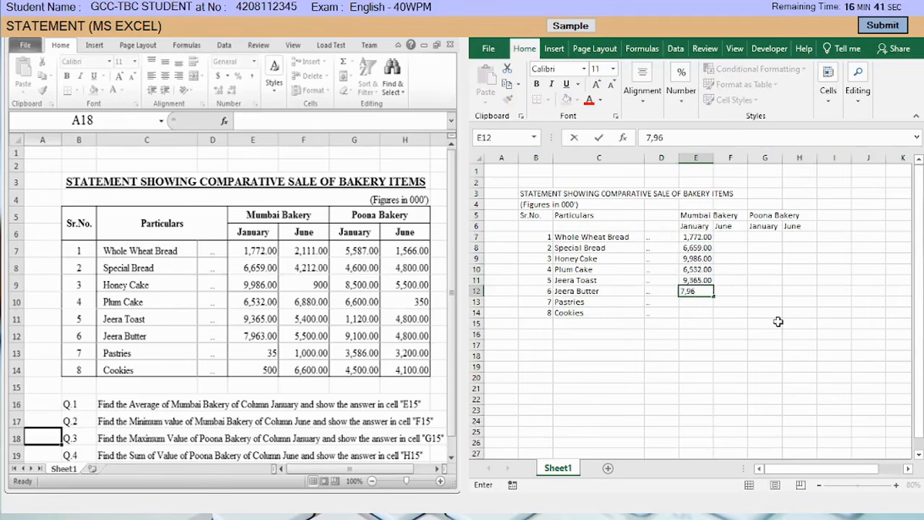
{"action": "type", "text": "3."}
{"action": "key", "text": "Return"}
{"action": "type", "text": "35"}
{"action": "key", "text": "Return"}
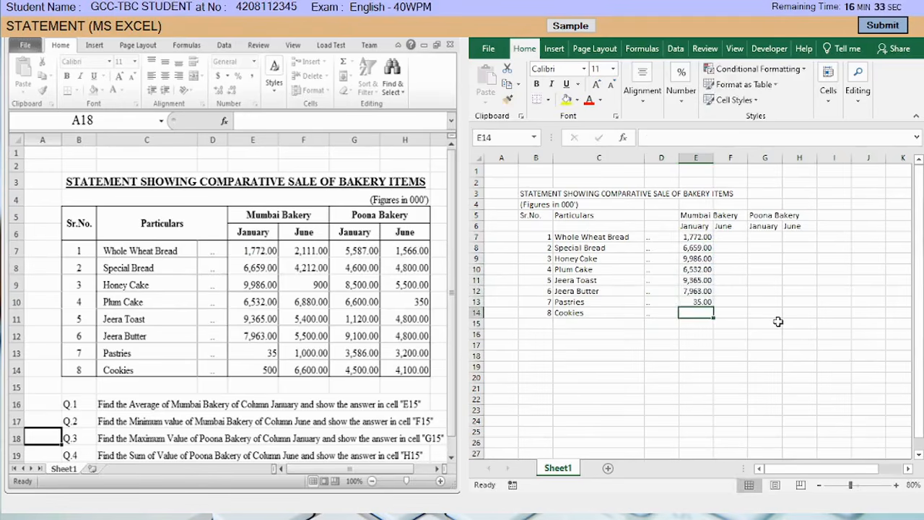
{"action": "type", "text": "500"}
{"action": "key", "text": "Return"}
Step: Remove both decimal places from the Pastries and Cookies figures in E13 and E14
{"action": "left_click_drag", "start_coordinate": [695, 302], "coordinate": [696, 312]}
{"action": "left_click", "coordinate": [680, 90]}
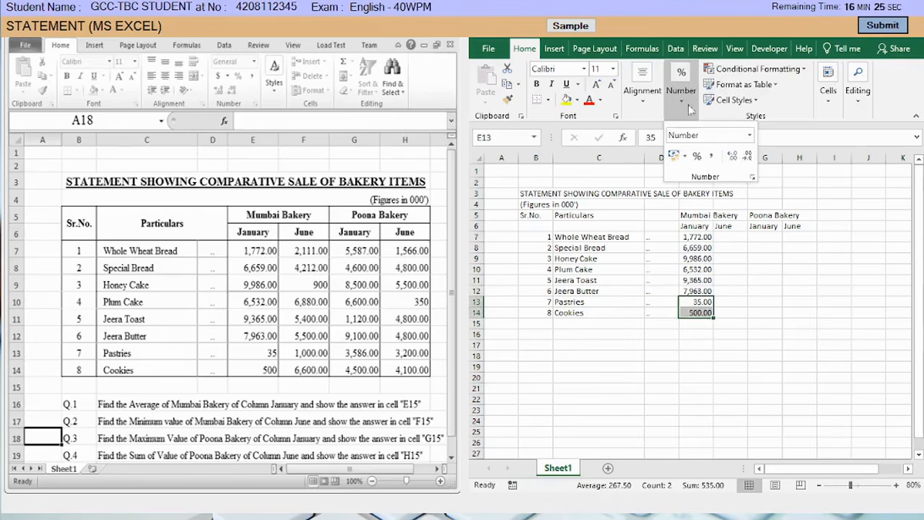
{"action": "double_click", "coordinate": [748, 155]}
Step: Enter the Mumbai Bakery June figures 2,111, 4,212, 900 and 6,880 in cells F7 to F10
{"action": "left_click", "coordinate": [729, 239]}
{"action": "left_click", "coordinate": [730, 236]}
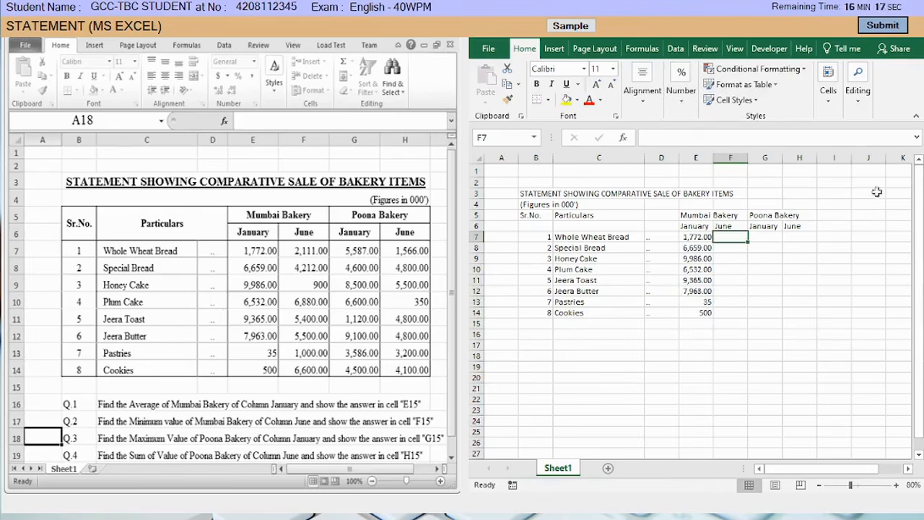
{"action": "type", "text": "2,111"}
{"action": "key", "text": "Return"}
{"action": "type", "text": "4,212"}
{"action": "key", "text": "Return"}
{"action": "type", "text": "900"}
{"action": "key", "text": "Return"}
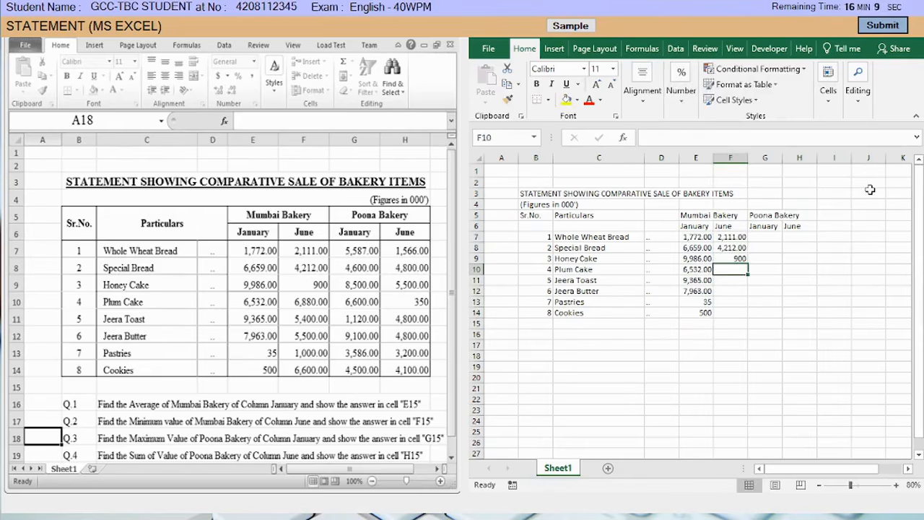
{"action": "type", "text": "6,880"}
{"action": "key", "text": "Return"}
Step: Enter the Mumbai Bakery June figures 5,400, 5,500, 1,000 and 6,600 in cells F11 to F14
{"action": "type", "text": "5,400"}
{"action": "key", "text": "Return"}
{"action": "type", "text": "5,500"}
{"action": "key", "text": "Return"}
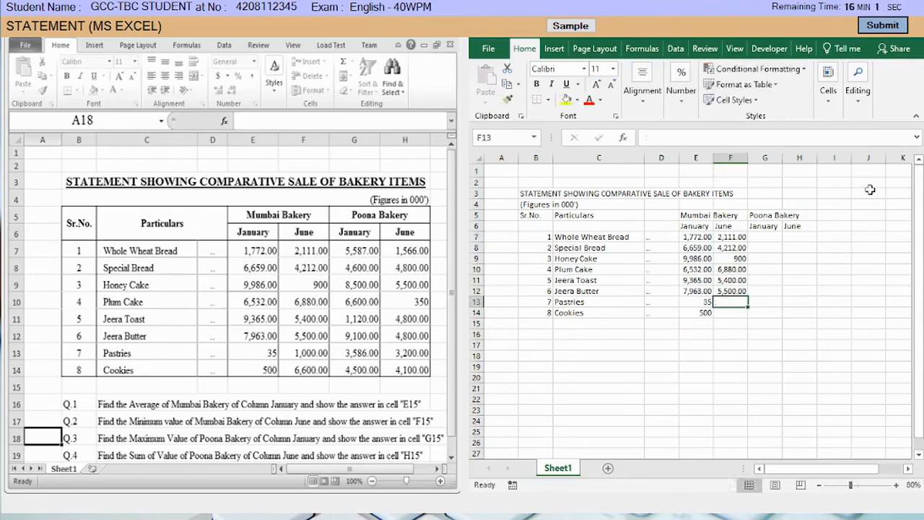
{"action": "type", "text": "1,000"}
{"action": "key", "text": "Return"}
{"action": "type", "text": "6,600"}
{"action": "key", "text": "Return"}
Step: Enter the Poona Bakery January figures 5,587, 4,600, 8,500 and 6,600 in cells G7 to G10
{"action": "left_click", "coordinate": [764, 237]}
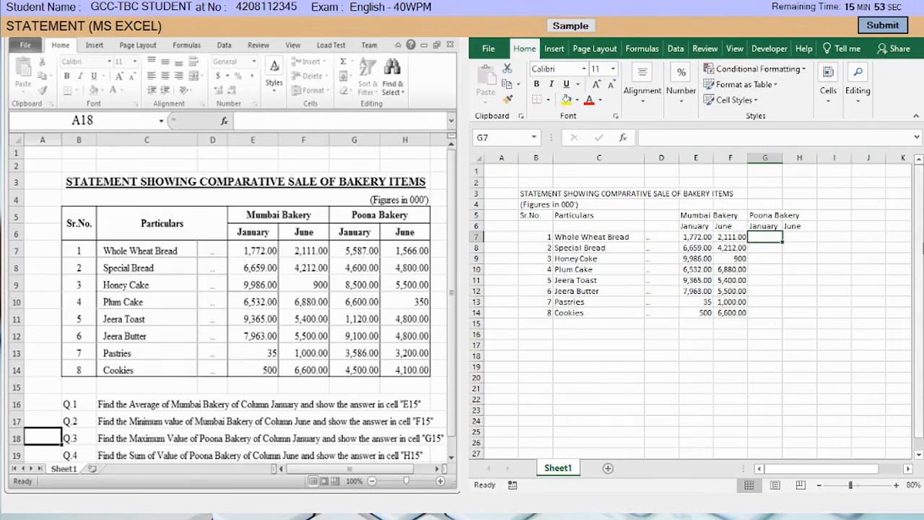
{"action": "type", "text": "5,587"}
{"action": "key", "text": "Return"}
{"action": "type", "text": "4,600"}
{"action": "key", "text": "Return"}
{"action": "type", "text": "8,500"}
{"action": "key", "text": "Return"}
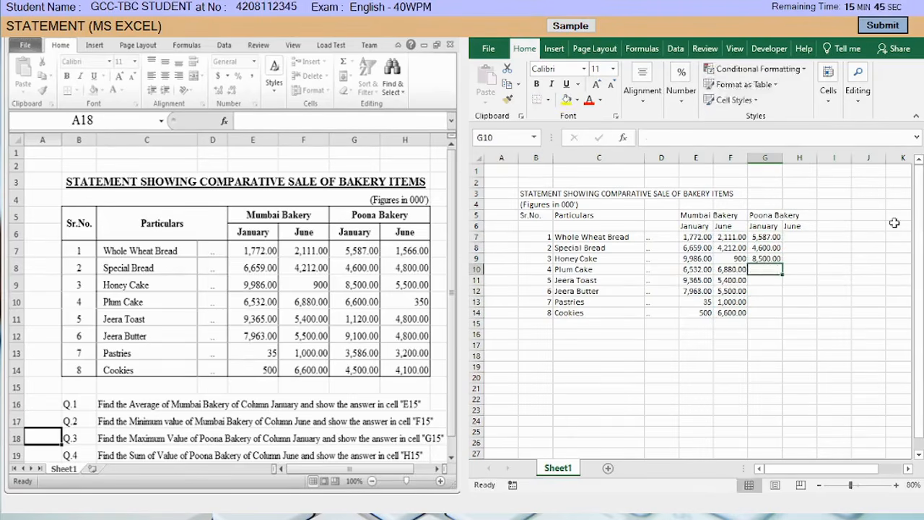
{"action": "type", "text": "6,600"}
{"action": "key", "text": "Return"}
Step: Enter the Poona Bakery January figures 1,120, 9,100, 3,586 and 4,500 in cells G11 to G14
{"action": "type", "text": "1,120"}
{"action": "key", "text": "Return"}
{"action": "type", "text": "9,100"}
{"action": "key", "text": "Return"}
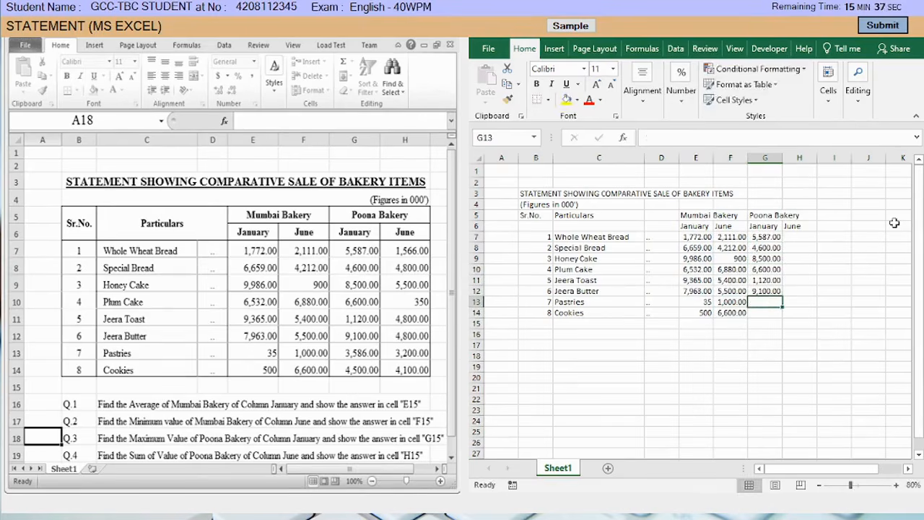
{"action": "type", "text": "3,586"}
{"action": "key", "text": "Return"}
{"action": "type", "text": "4,500"}
{"action": "key", "text": "Return"}
Step: Enter the Poona Bakery June figures 1,566.00, 4,800.00, 5,500.00 and 350.00 in cells H7 to H10
{"action": "left_click", "coordinate": [799, 237]}
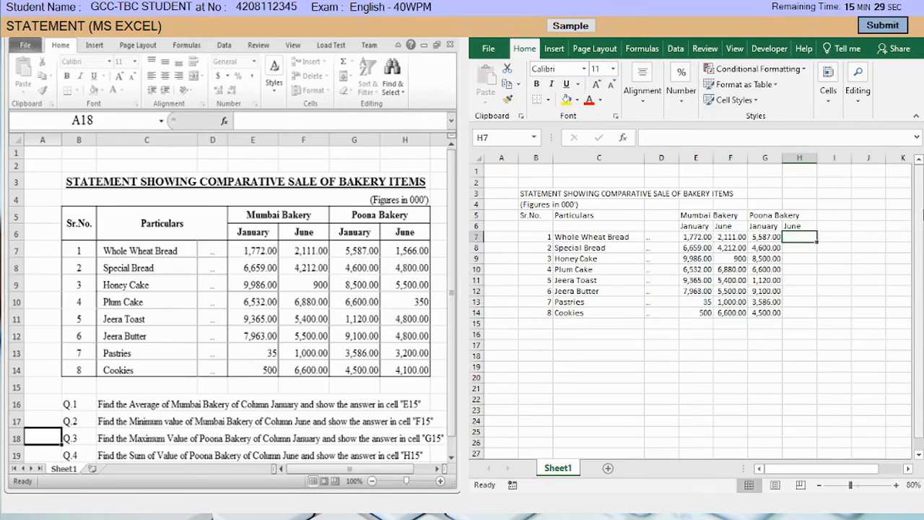
{"action": "type", "text": "1,566.00"}
{"action": "key", "text": "Return"}
{"action": "type", "text": "4,800.00"}
{"action": "key", "text": "Return"}
{"action": "type", "text": "5,500.00"}
{"action": "key", "text": "Return"}
{"action": "type", "text": "350.00"}
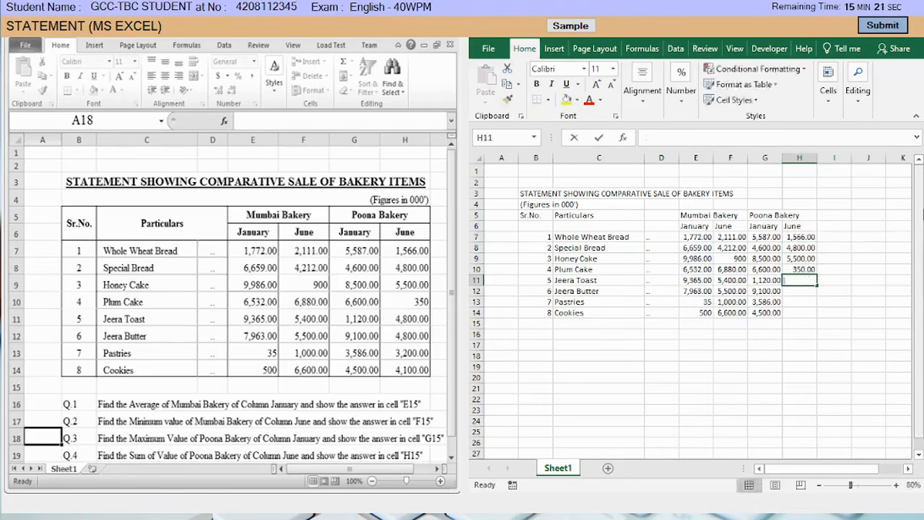
{"action": "key", "text": "Return"}
Step: Enter the Poona Bakery June figures 4,800.00, 4,800.00, 3,200.00 and 4,100.00 in cells H11 to H14
{"action": "type", "text": "4,800.00 4,800.00 3,200.00"}
{"action": "key", "text": "Return"}
{"action": "type", "text": "4,100.00"}
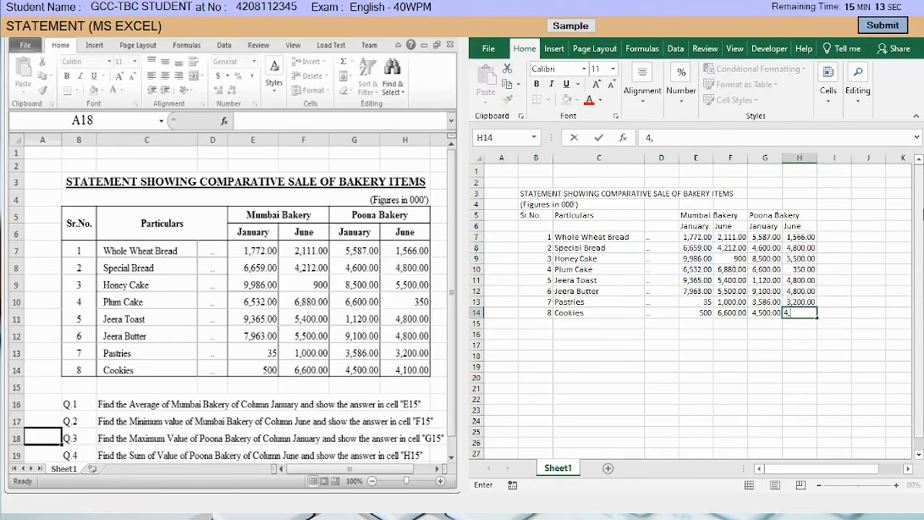
{"action": "key", "text": "Return"}
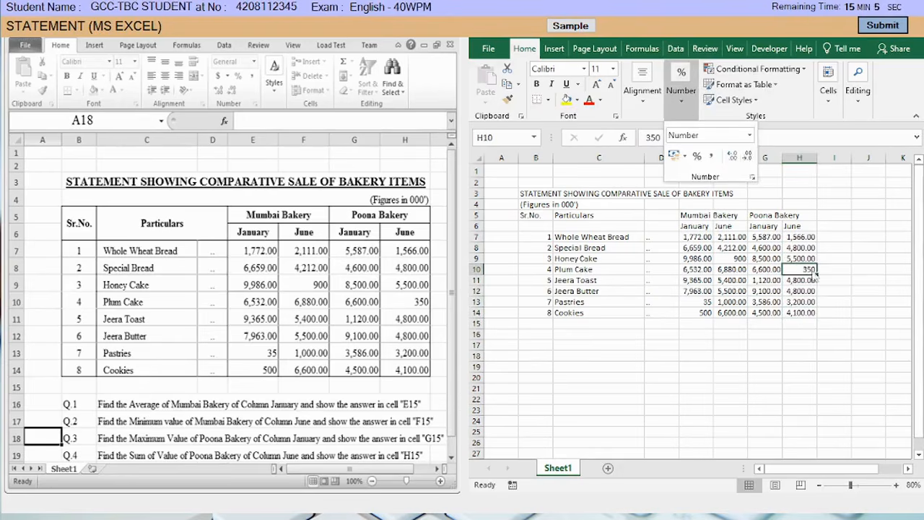
Step: Calculate the average of the Mumbai Bakery January column in cell E15 with the Average function
{"action": "left_click", "coordinate": [696, 324]}
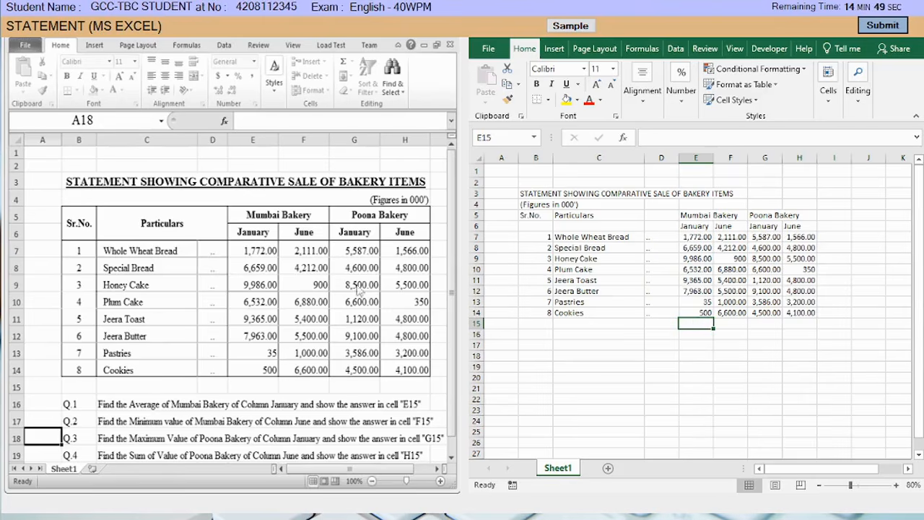
{"action": "left_click", "coordinate": [641, 49]}
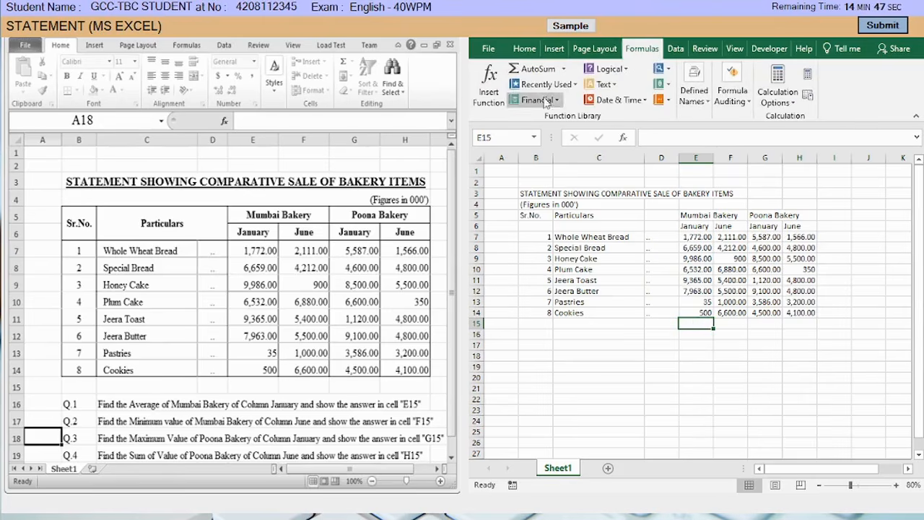
{"action": "left_click", "coordinate": [564, 68]}
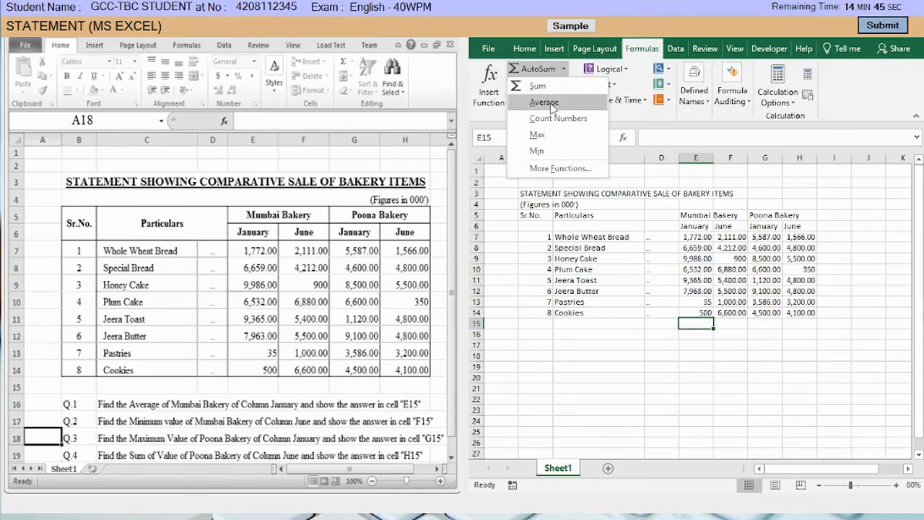
{"action": "left_click", "coordinate": [552, 107]}
{"action": "key", "text": "Return"}
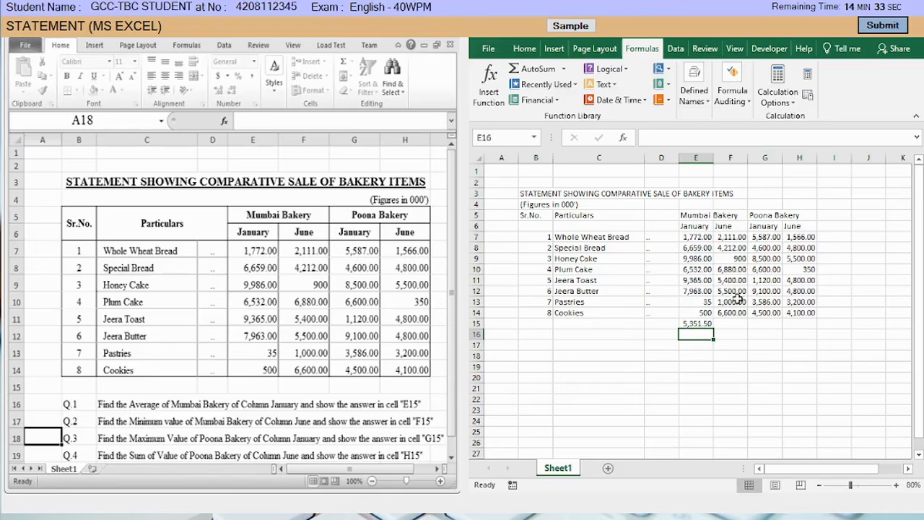
Step: Find the minimum of the Mumbai Bakery June column in cell F15 with the Min function
{"action": "left_click", "coordinate": [730, 326]}
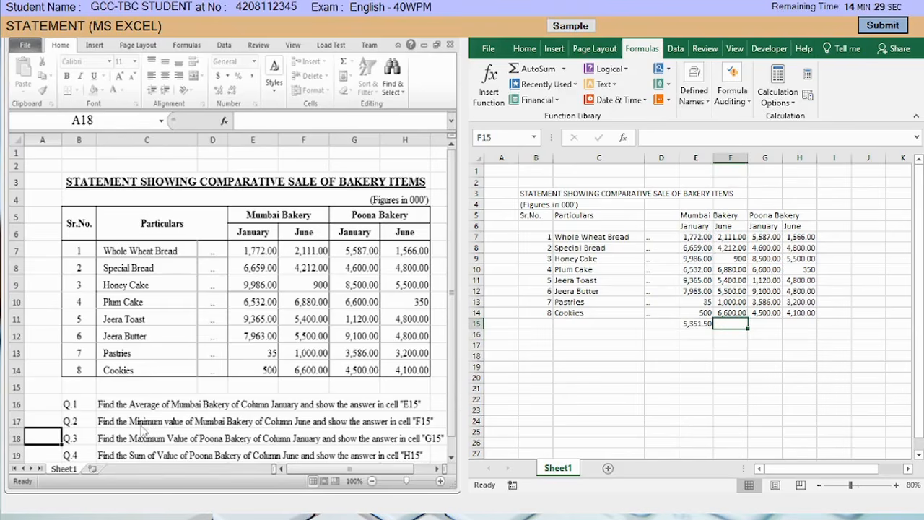
{"action": "left_click", "coordinate": [564, 69]}
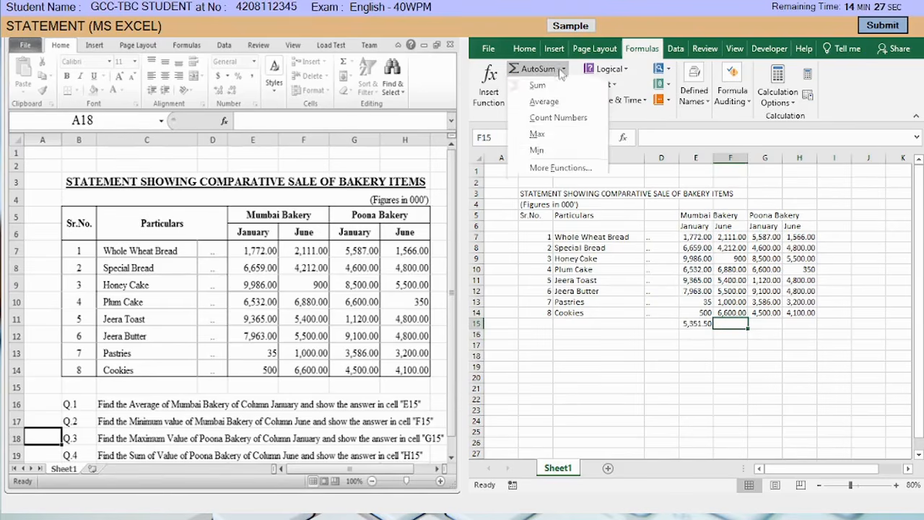
{"action": "left_click", "coordinate": [547, 153]}
{"action": "key", "text": "Return"}
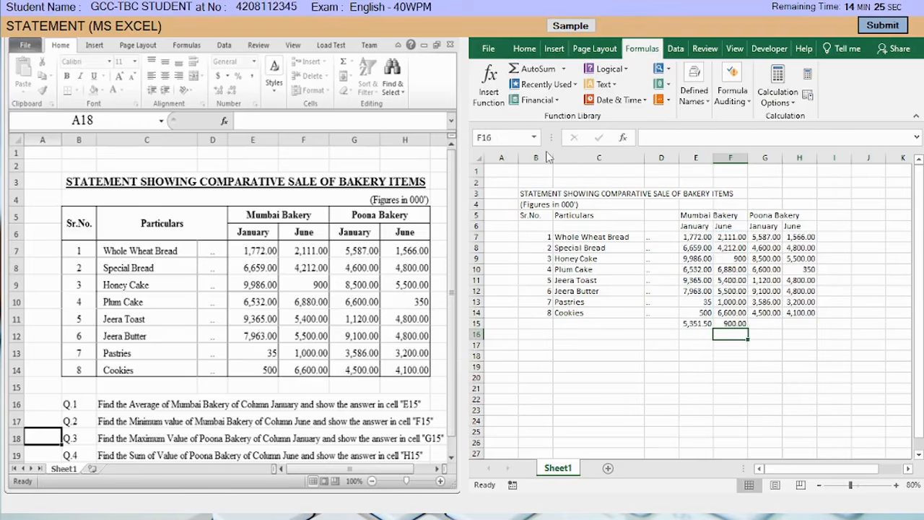
Step: Find the maximum of the Poona Bakery January column in cell G15 with the Max function
{"action": "left_click", "coordinate": [767, 322]}
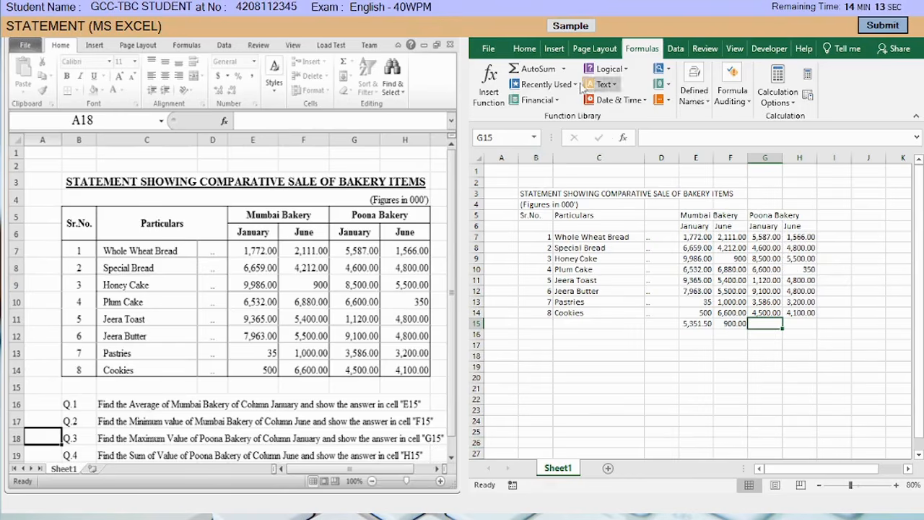
{"action": "left_click", "coordinate": [564, 69]}
{"action": "left_click", "coordinate": [537, 134]}
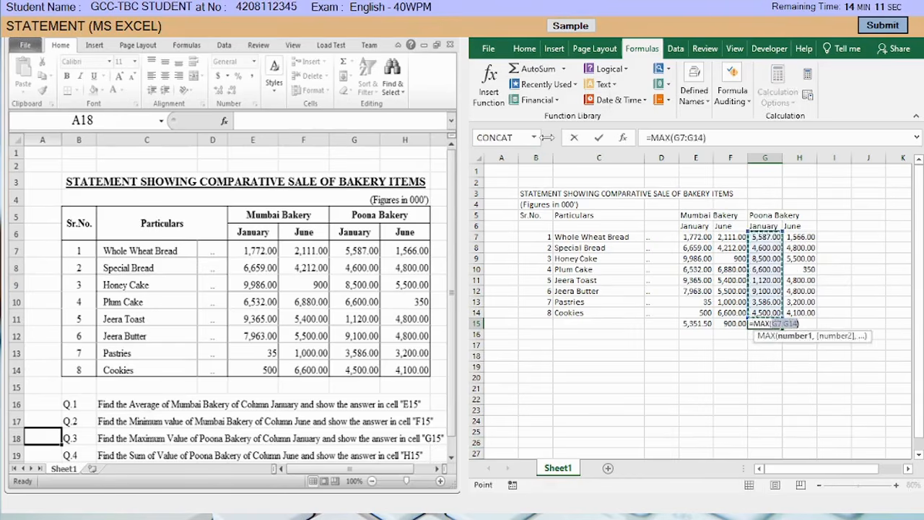
{"action": "key", "text": "Return"}
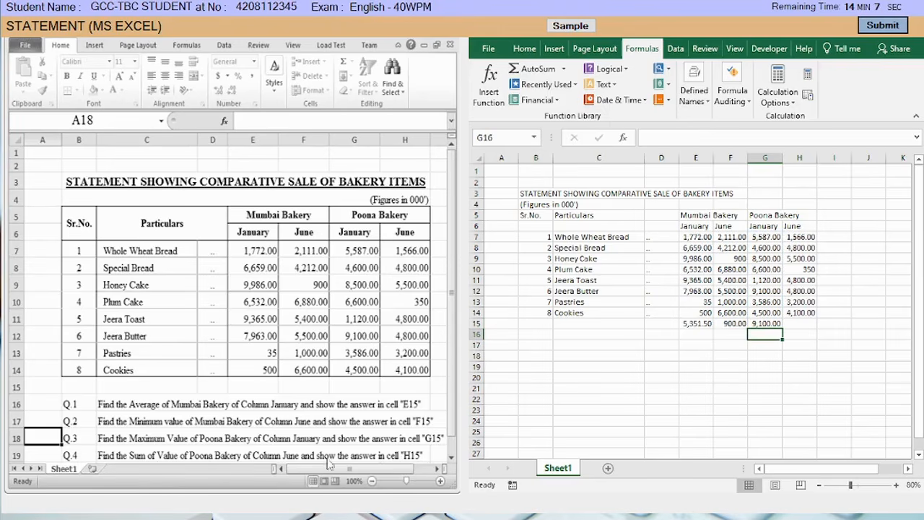
Step: Total the Poona Bakery June column in cell H15 with the Sum function
{"action": "left_click", "coordinate": [804, 321]}
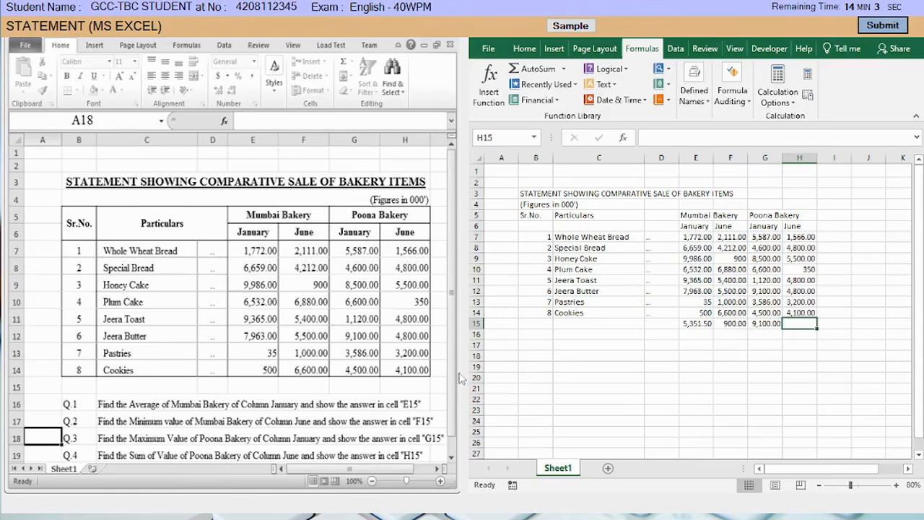
{"action": "left_click", "coordinate": [564, 69]}
{"action": "left_click", "coordinate": [555, 87]}
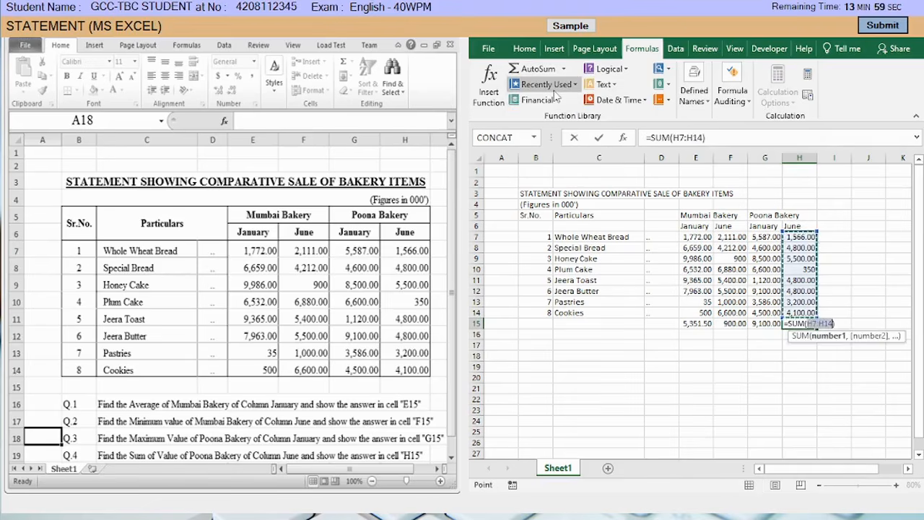
{"action": "key", "text": "Return"}
{"action": "left_click", "coordinate": [702, 369]}
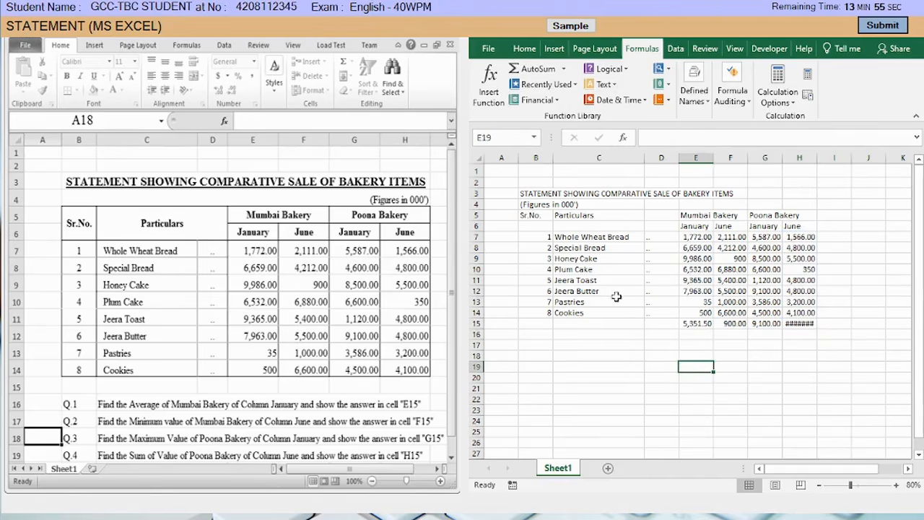
Step: Adjust the column widths: widen B and C, narrow D, and widen E to H equally to fit the figures
{"action": "left_click_drag", "start_coordinate": [554, 158], "coordinate": [557, 158]}
{"action": "left_click_drag", "start_coordinate": [647, 158], "coordinate": [785, 157]}
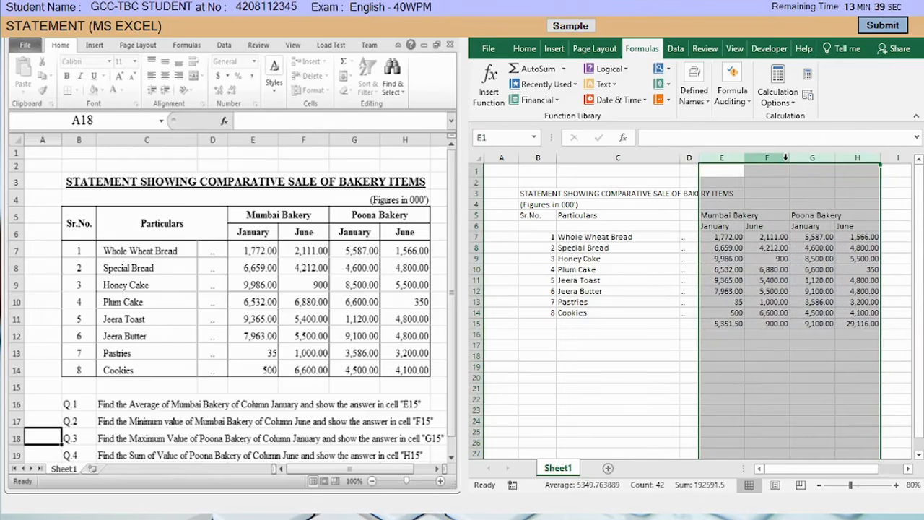
{"action": "left_click", "coordinate": [776, 270]}
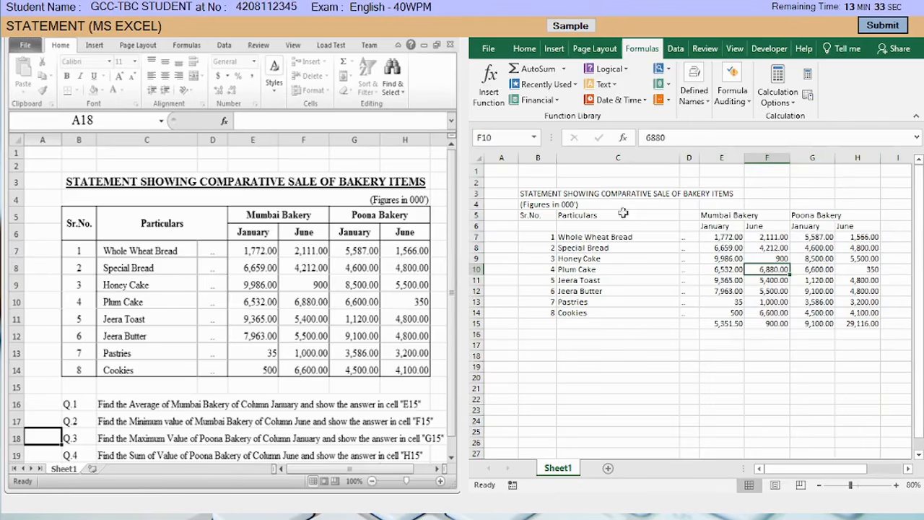
Step: Format the statement title as 16-point bold underlined text and merge and center it across B3 to H3
{"action": "left_click", "coordinate": [530, 195]}
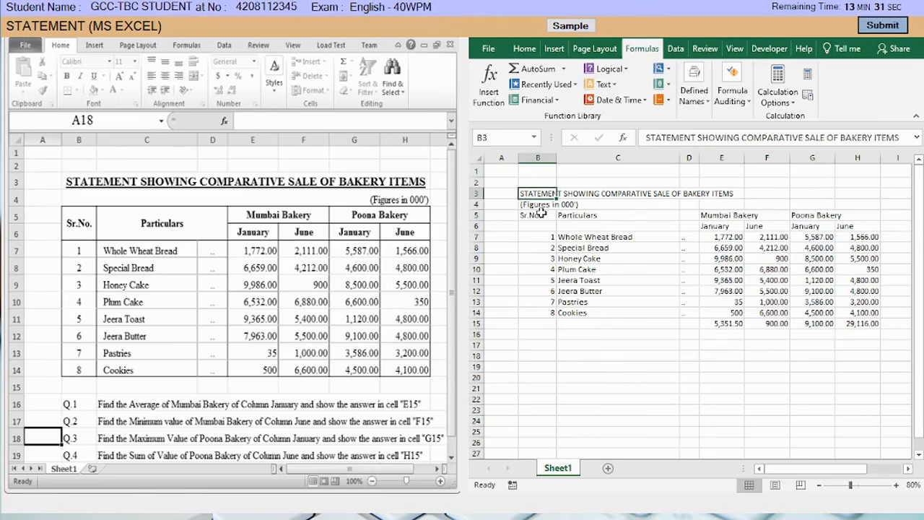
{"action": "left_click_drag", "start_coordinate": [525, 194], "coordinate": [851, 195]}
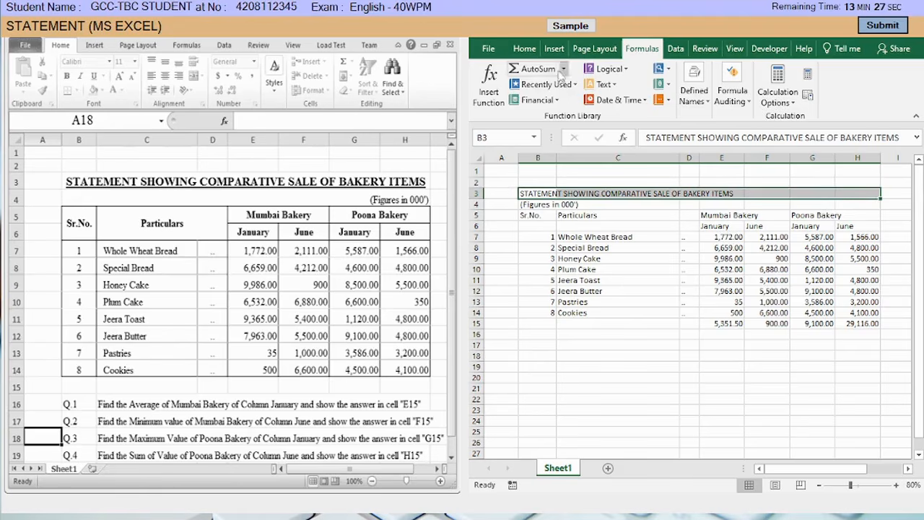
{"action": "left_click", "coordinate": [524, 48]}
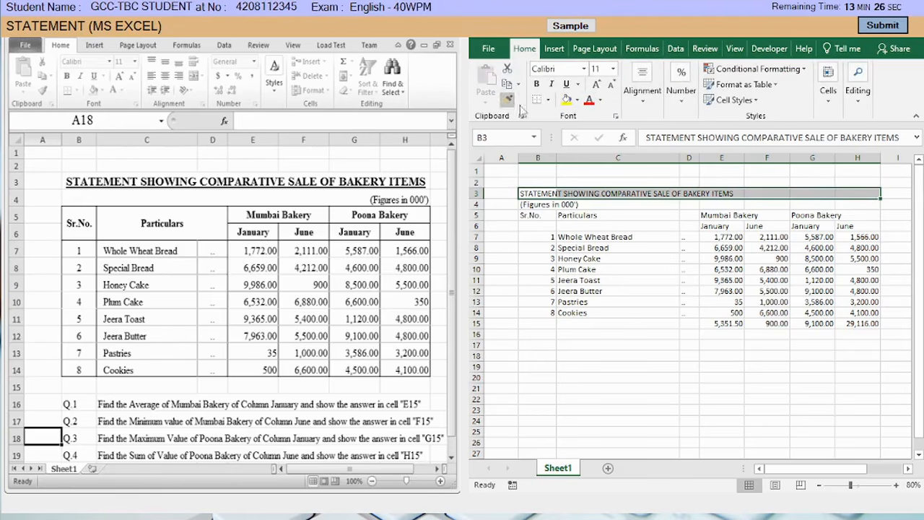
{"action": "left_click", "coordinate": [613, 69]}
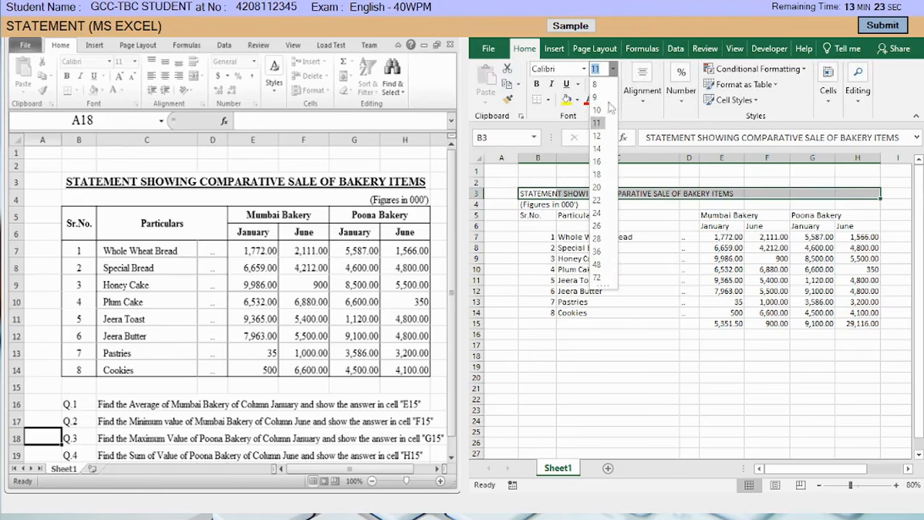
{"action": "left_click", "coordinate": [599, 162]}
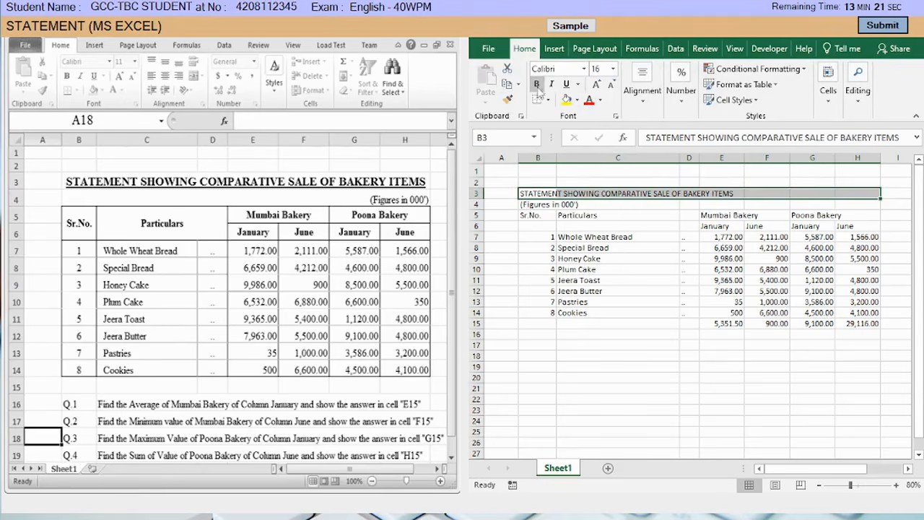
{"action": "left_click", "coordinate": [567, 85]}
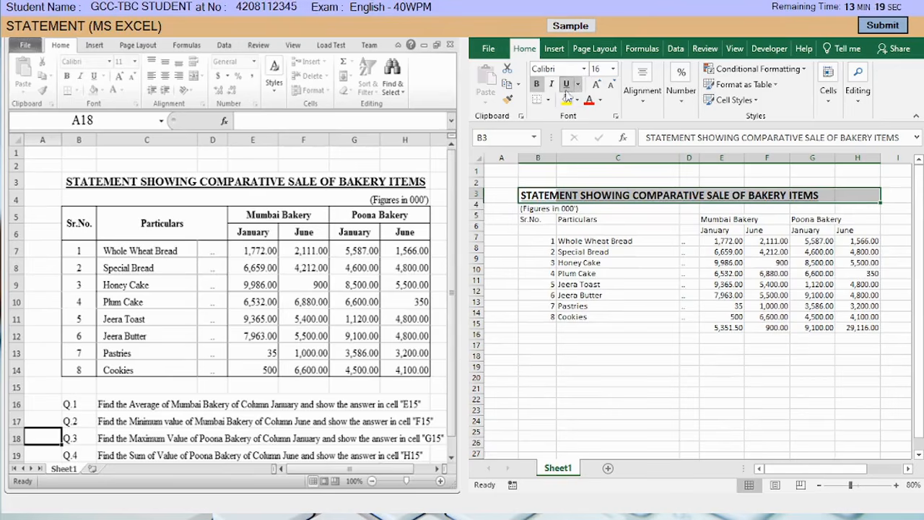
{"action": "left_click", "coordinate": [642, 83]}
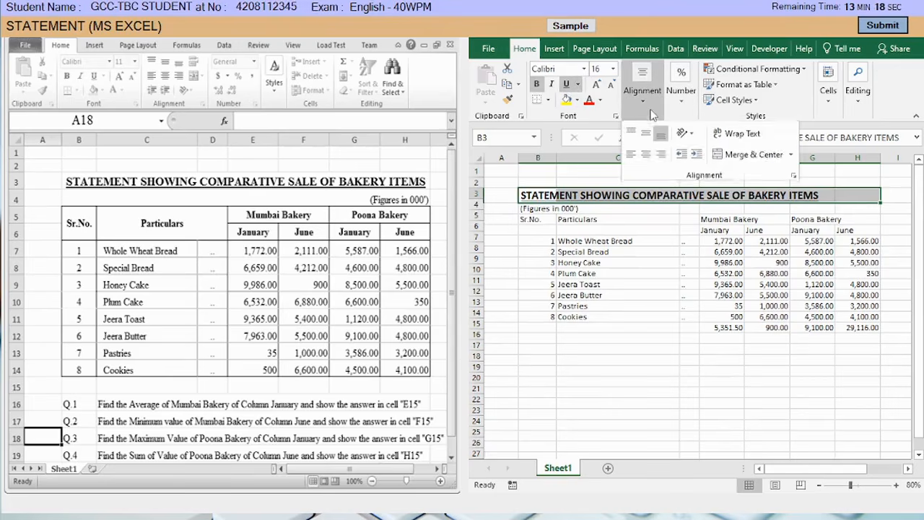
{"action": "left_click", "coordinate": [746, 159]}
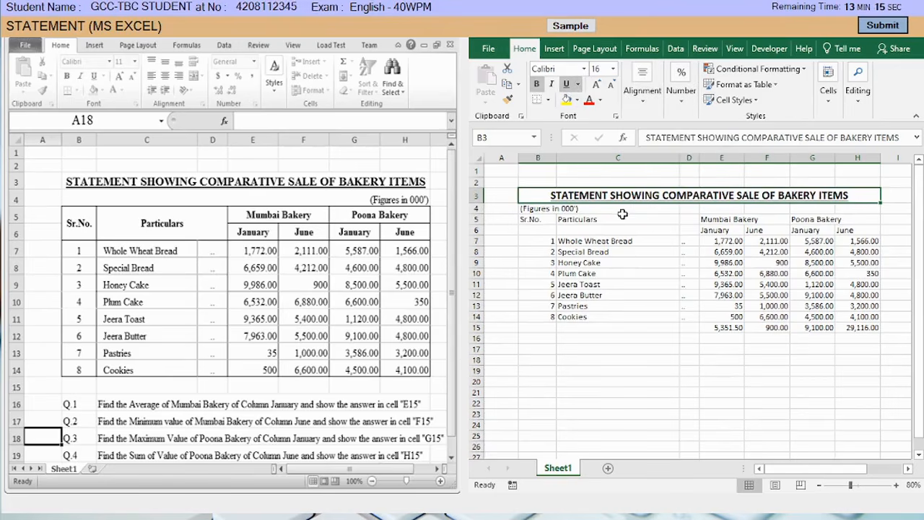
Step: Following the sample statement, merge cells B4 to H4 with Merge Across and right-align the "(Figures in 000')" text
{"action": "left_click", "coordinate": [582, 29]}
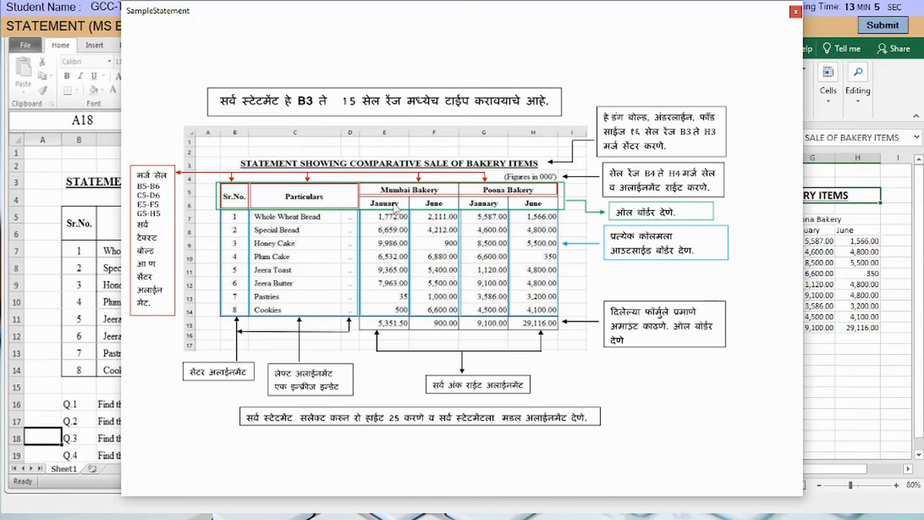
{"action": "left_click", "coordinate": [796, 12]}
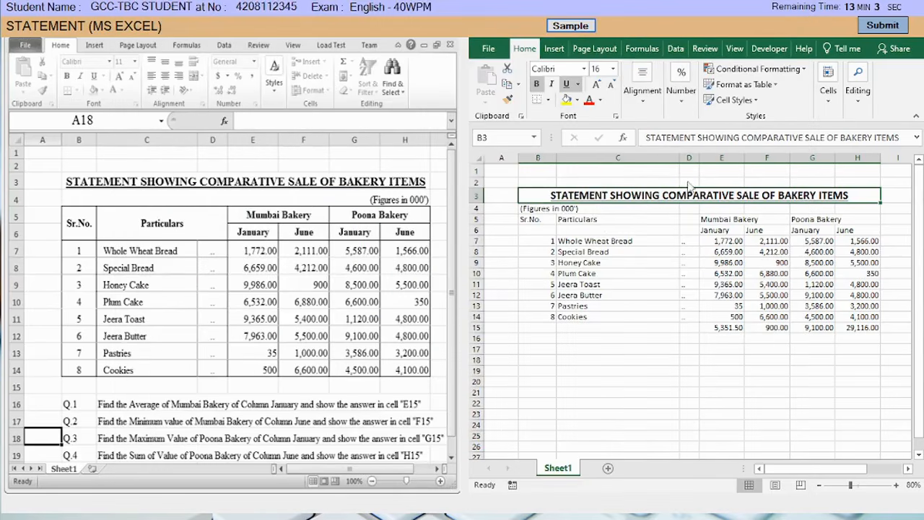
{"action": "left_click_drag", "start_coordinate": [534, 208], "coordinate": [877, 209]}
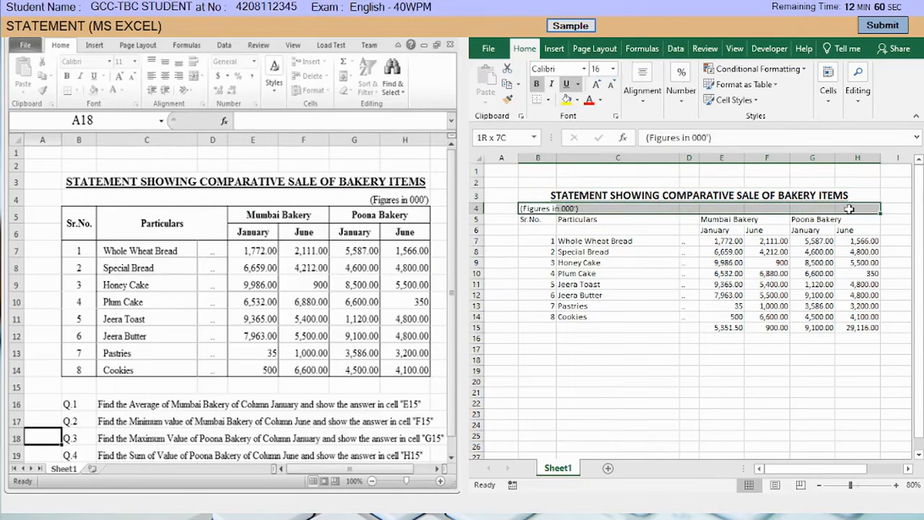
{"action": "left_click", "coordinate": [653, 107]}
{"action": "left_click", "coordinate": [792, 157]}
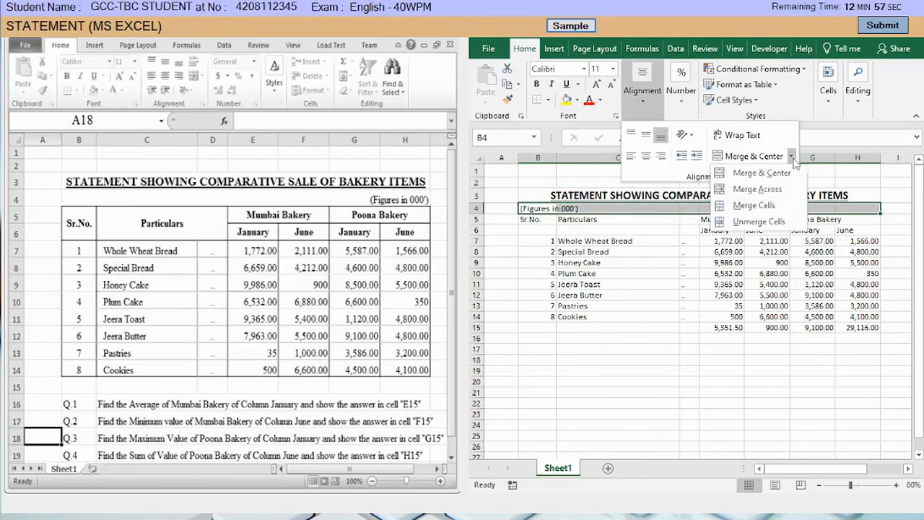
{"action": "left_click", "coordinate": [756, 191]}
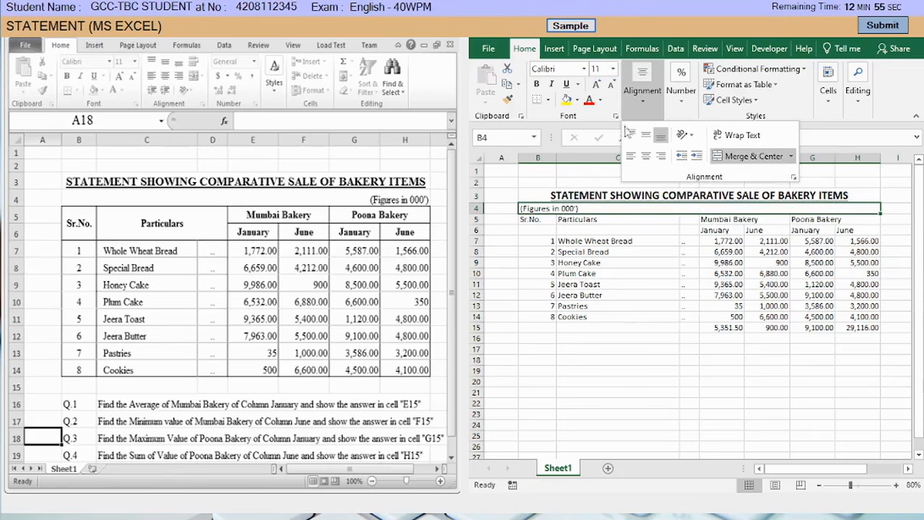
{"action": "left_click", "coordinate": [661, 157]}
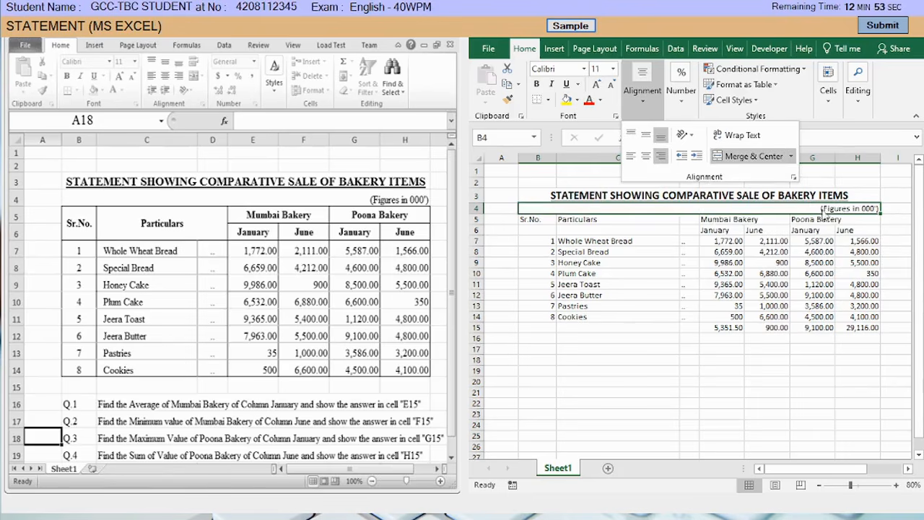
{"action": "left_click", "coordinate": [721, 249]}
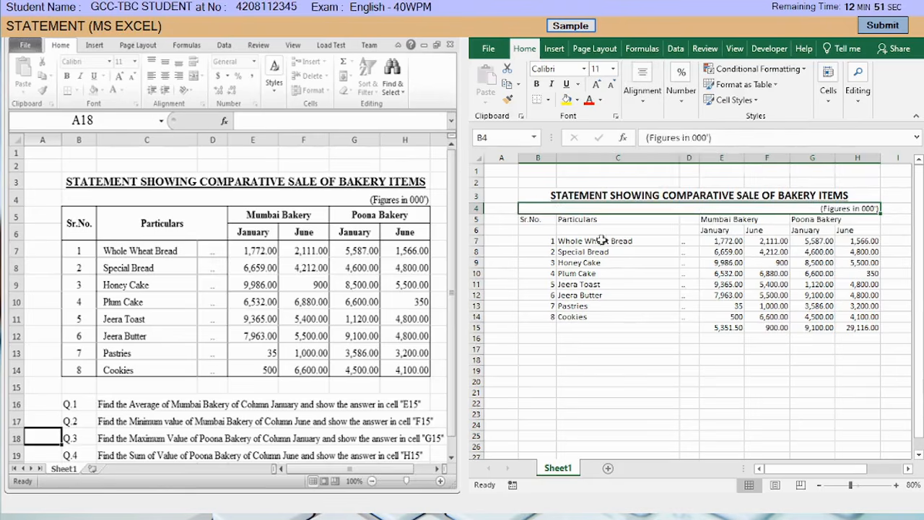
{"action": "left_click", "coordinate": [602, 241]}
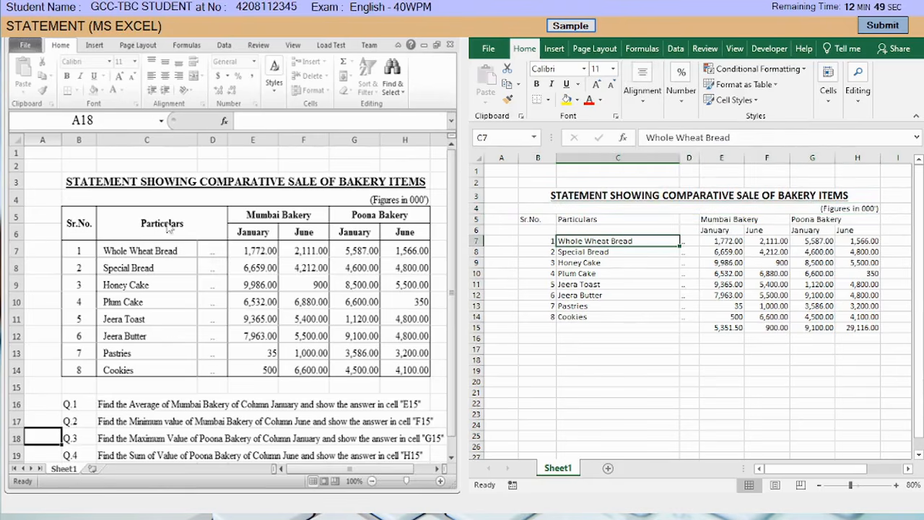
Step: Merge the Sr.No. heading cells B5 and B6 with Merge Cells
{"action": "left_click_drag", "start_coordinate": [533, 219], "coordinate": [538, 229]}
{"action": "left_click", "coordinate": [643, 90]}
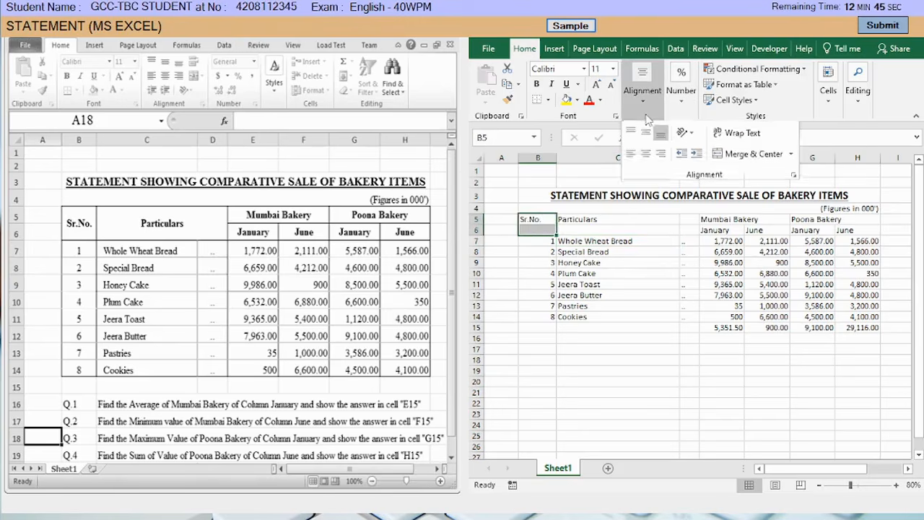
{"action": "left_click", "coordinate": [791, 156]}
{"action": "left_click", "coordinate": [769, 207]}
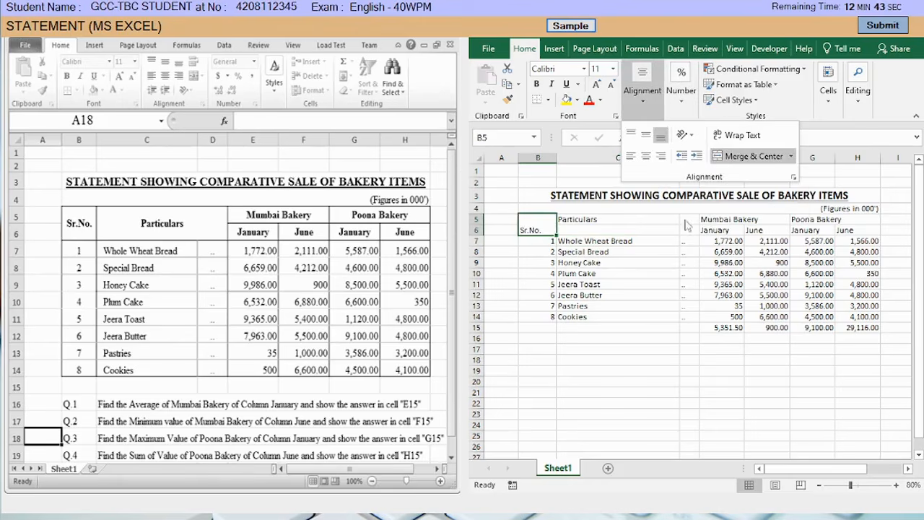
{"action": "left_click", "coordinate": [537, 219]}
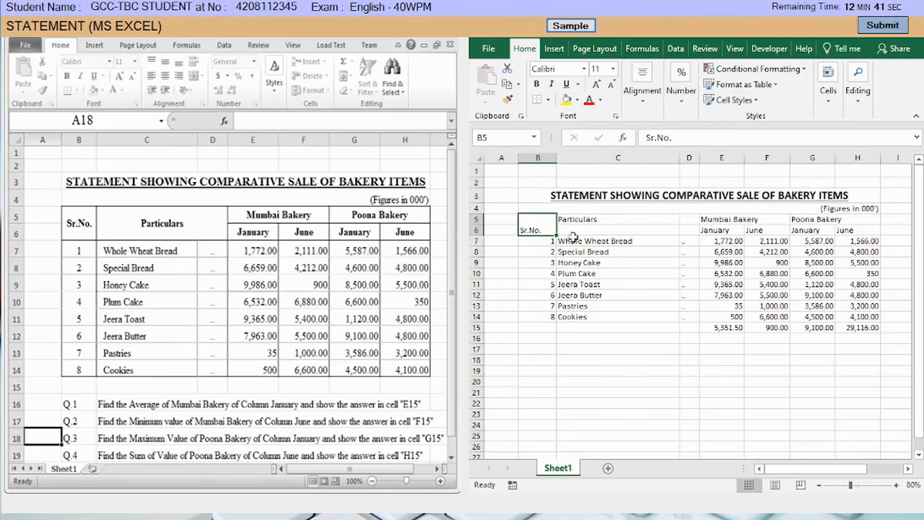
Step: Merge the Particulars heading range C5 to D6 with Merge Cells
{"action": "left_click_drag", "start_coordinate": [602, 221], "coordinate": [678, 228]}
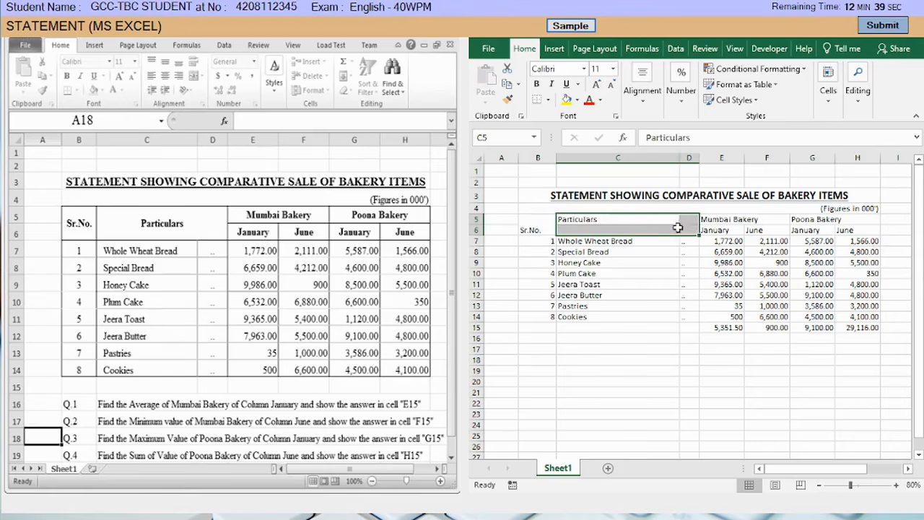
{"action": "left_click", "coordinate": [642, 88]}
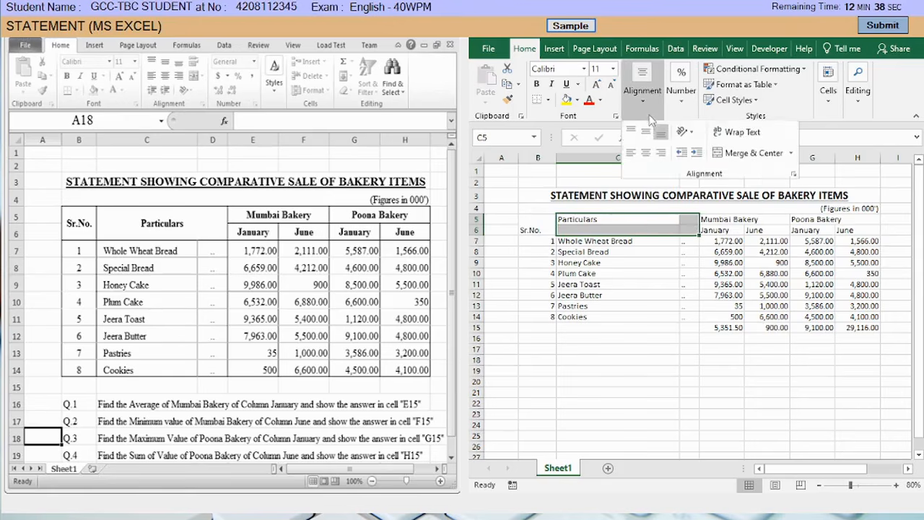
{"action": "left_click", "coordinate": [791, 156]}
{"action": "left_click", "coordinate": [771, 205]}
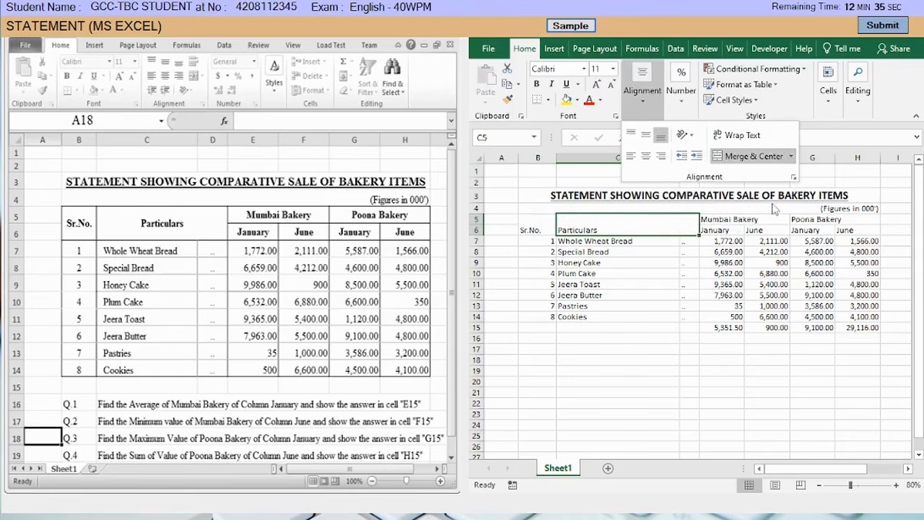
Step: Merge the Mumbai Bakery heading cells E5 and F5 with Merge Cells
{"action": "left_click", "coordinate": [728, 221]}
{"action": "left_click_drag", "start_coordinate": [718, 220], "coordinate": [751, 219]}
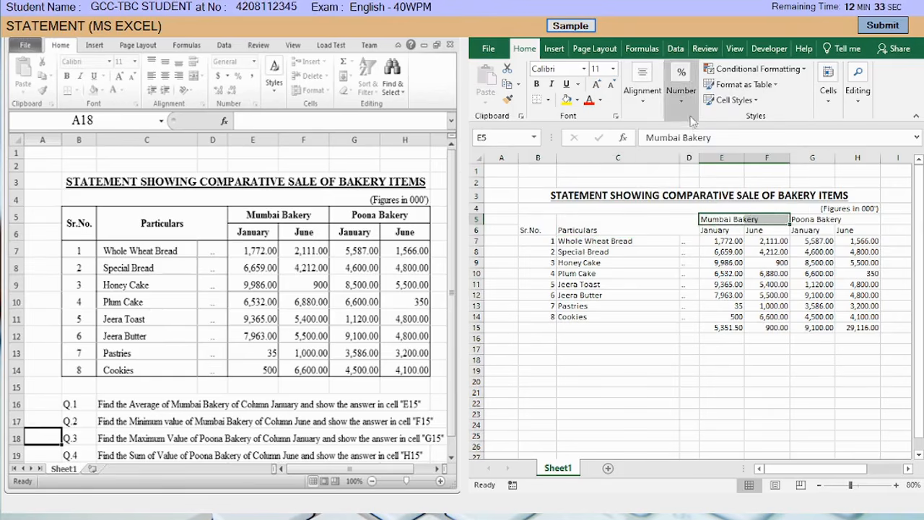
{"action": "left_click", "coordinate": [643, 88]}
{"action": "left_click", "coordinate": [790, 156]}
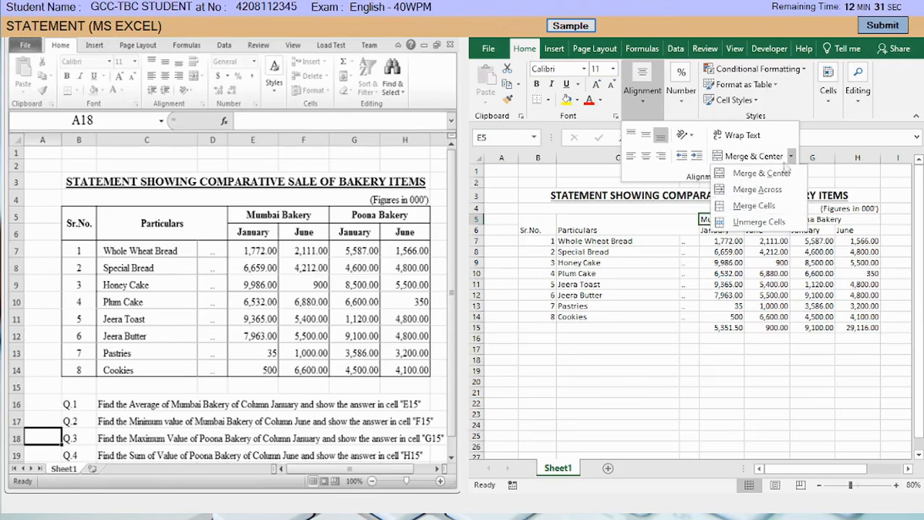
{"action": "left_click", "coordinate": [754, 206]}
Step: Merge the Poona Bakery heading cells G5 and H5 with Merge Cells
{"action": "left_click", "coordinate": [822, 219]}
{"action": "left_click", "coordinate": [824, 218]}
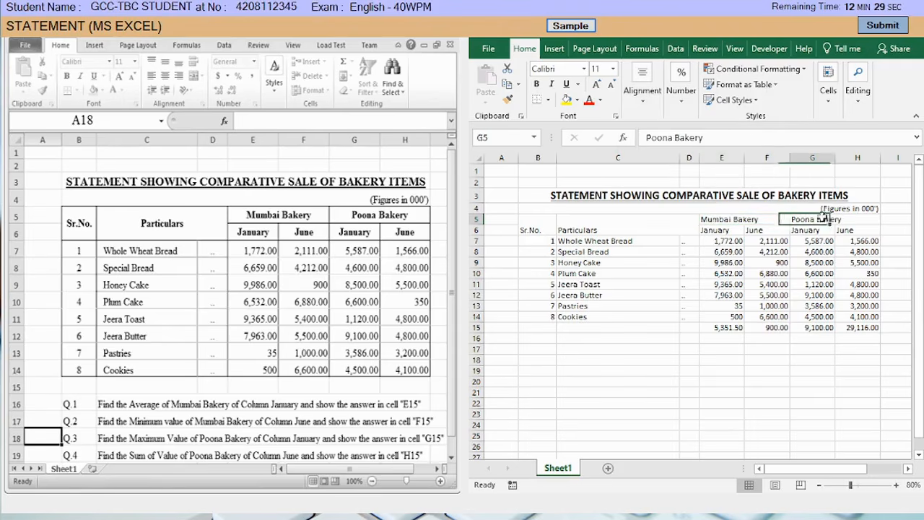
{"action": "left_click_drag", "start_coordinate": [823, 218], "coordinate": [853, 218]}
{"action": "left_click", "coordinate": [643, 88]}
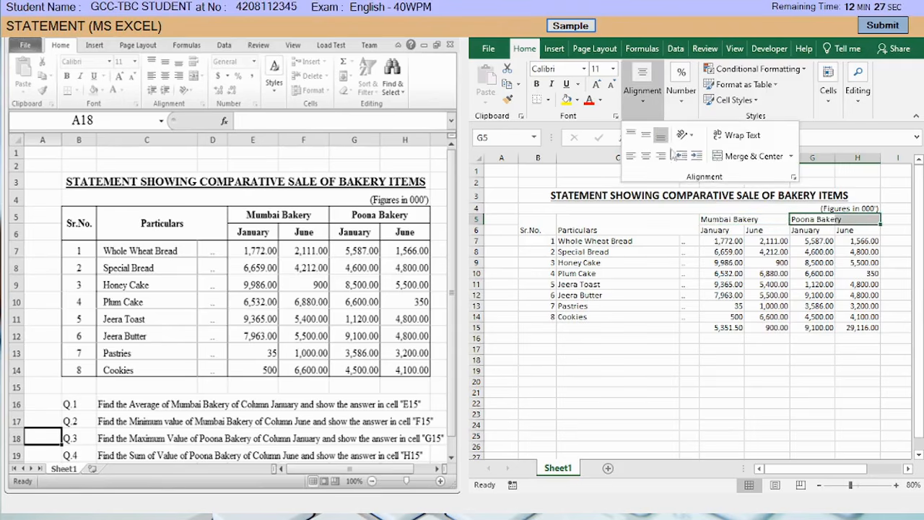
{"action": "left_click", "coordinate": [791, 156]}
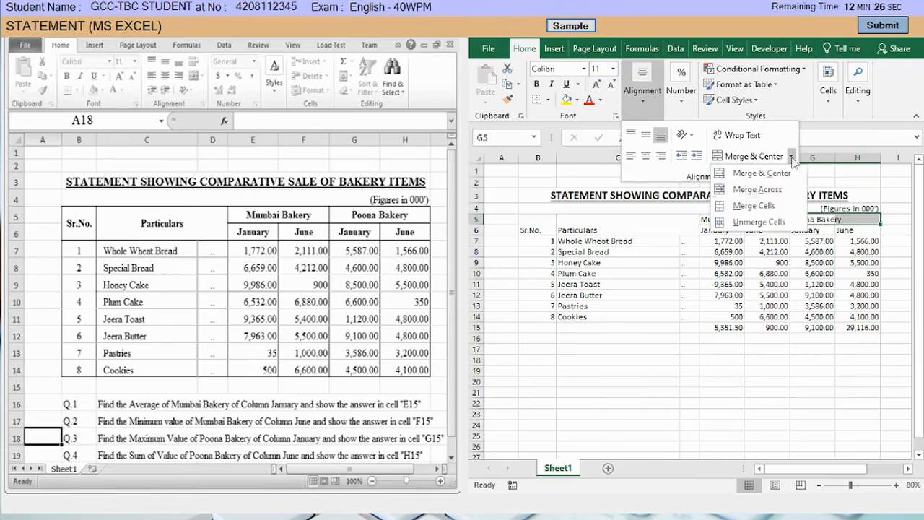
{"action": "left_click", "coordinate": [773, 206]}
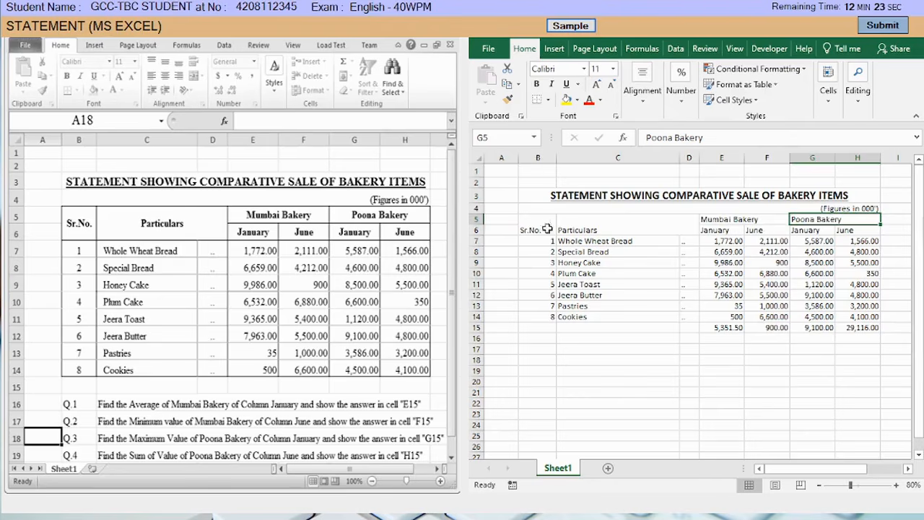
Step: Make the table headings in B5 to H6 bold and center them horizontally
{"action": "left_click_drag", "start_coordinate": [534, 219], "coordinate": [863, 228]}
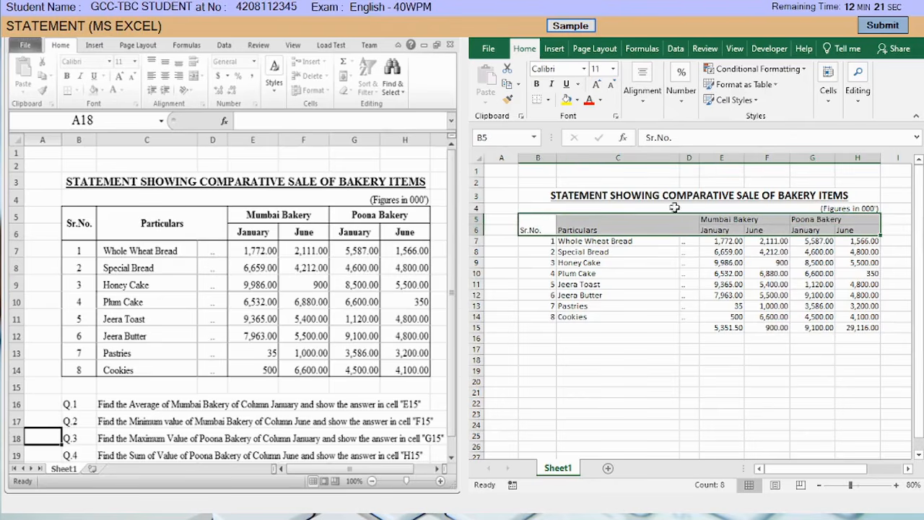
{"action": "left_click", "coordinate": [538, 85]}
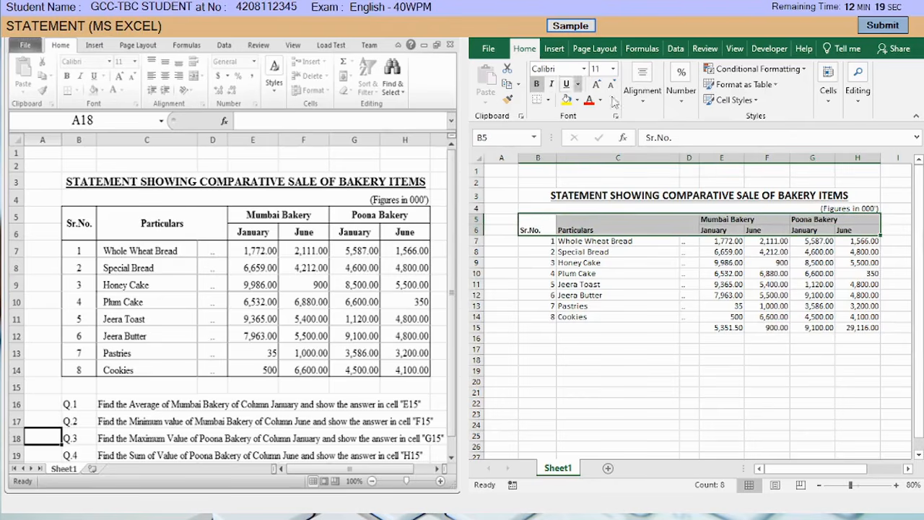
{"action": "left_click", "coordinate": [642, 85]}
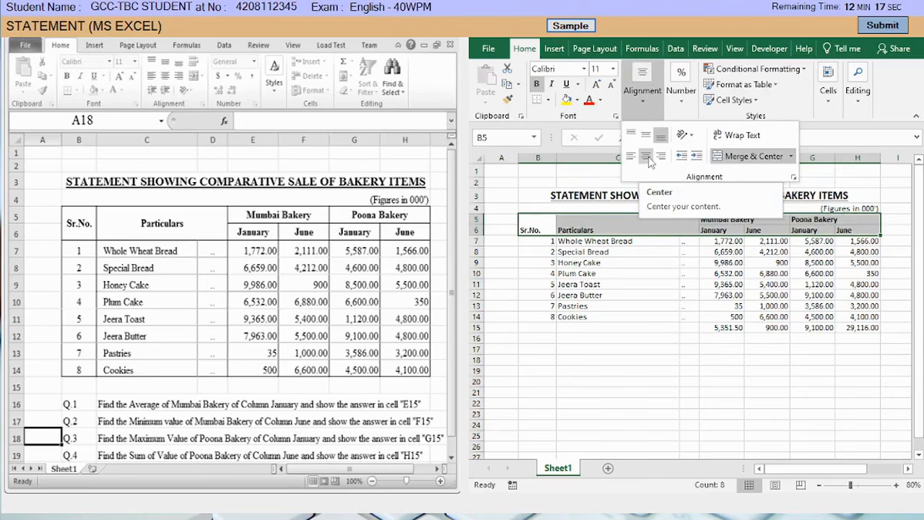
{"action": "left_click", "coordinate": [647, 158]}
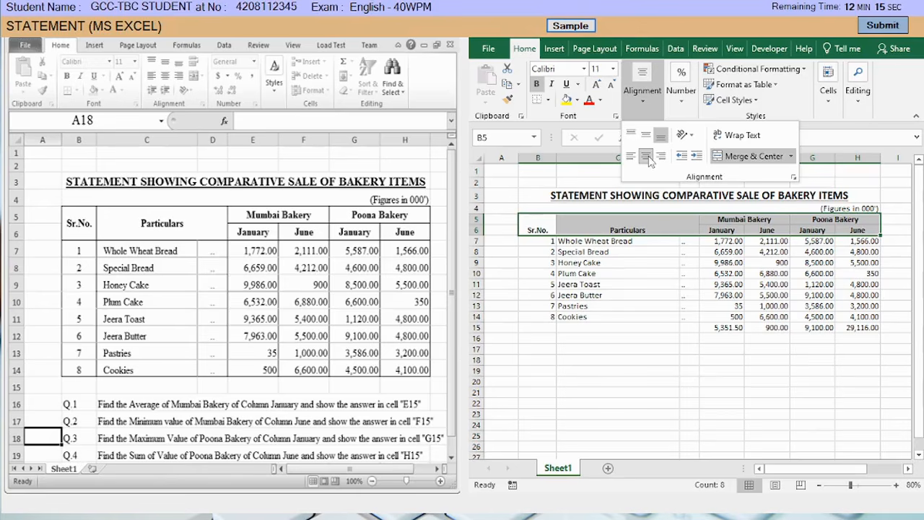
{"action": "left_click", "coordinate": [670, 249]}
{"action": "left_click", "coordinate": [551, 226]}
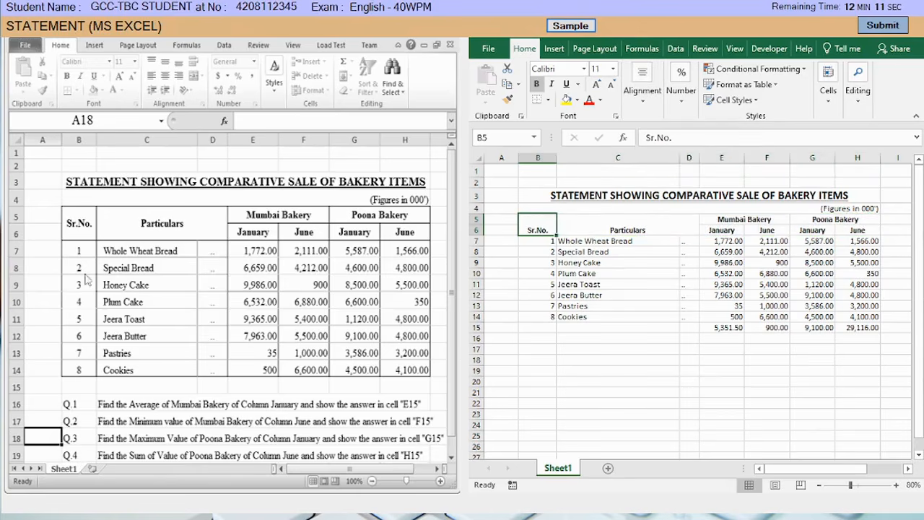
Step: Center the serial numbers in B7 to B14 and left-align the item names in C7 to C14
{"action": "left_click_drag", "start_coordinate": [541, 241], "coordinate": [537, 315]}
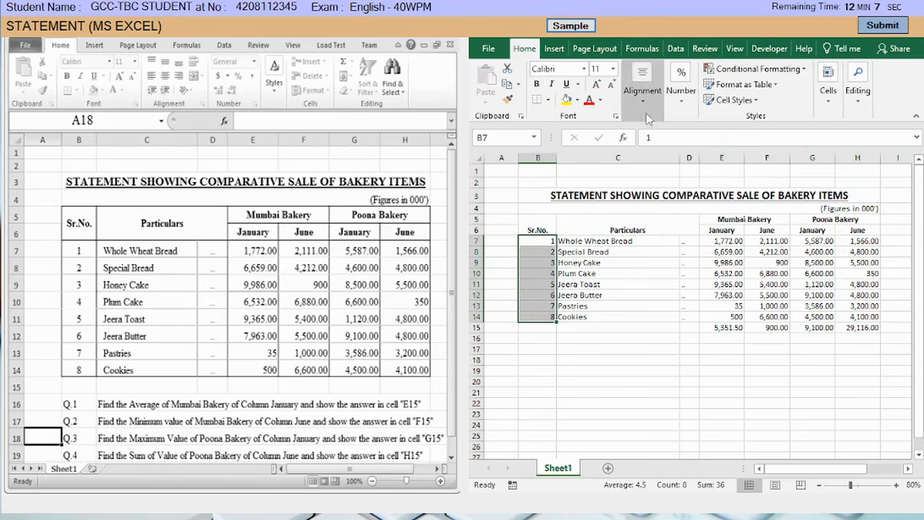
{"action": "left_click", "coordinate": [643, 86]}
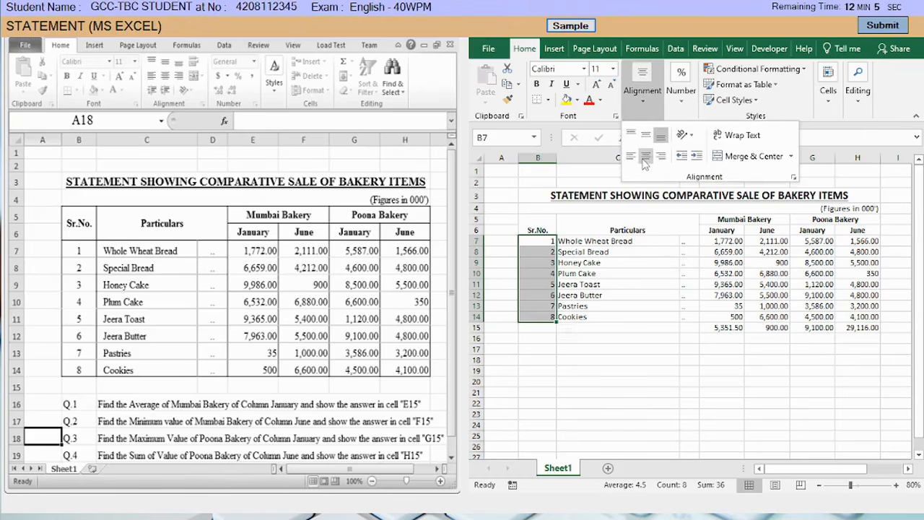
{"action": "left_click", "coordinate": [645, 157]}
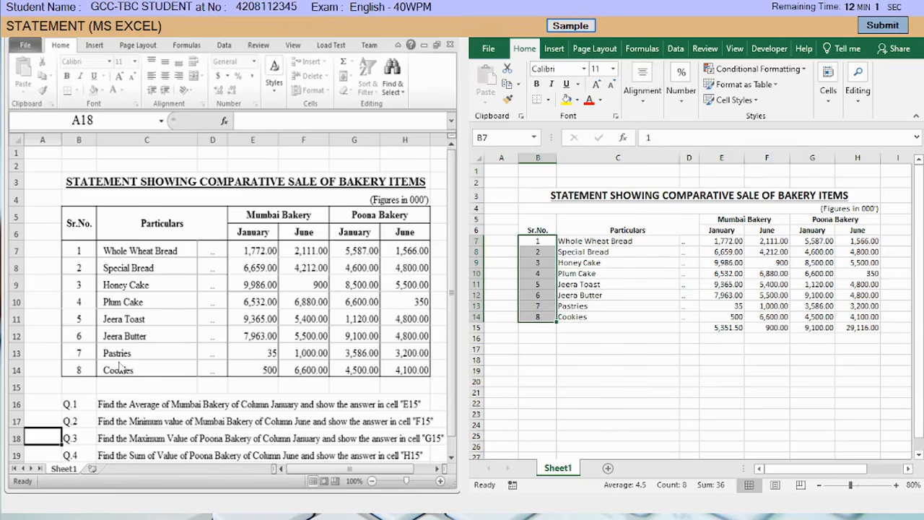
{"action": "left_click_drag", "start_coordinate": [563, 241], "coordinate": [578, 316]}
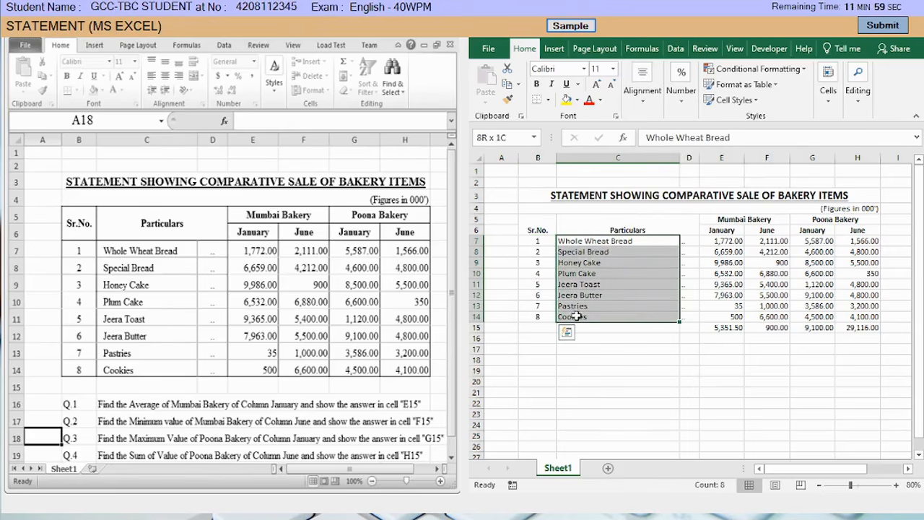
{"action": "left_click", "coordinate": [643, 90]}
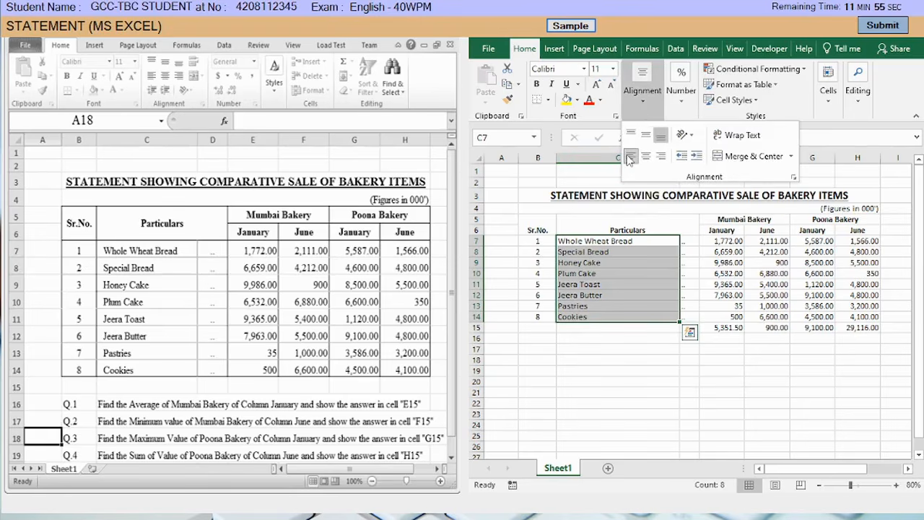
{"action": "left_click", "coordinate": [695, 267]}
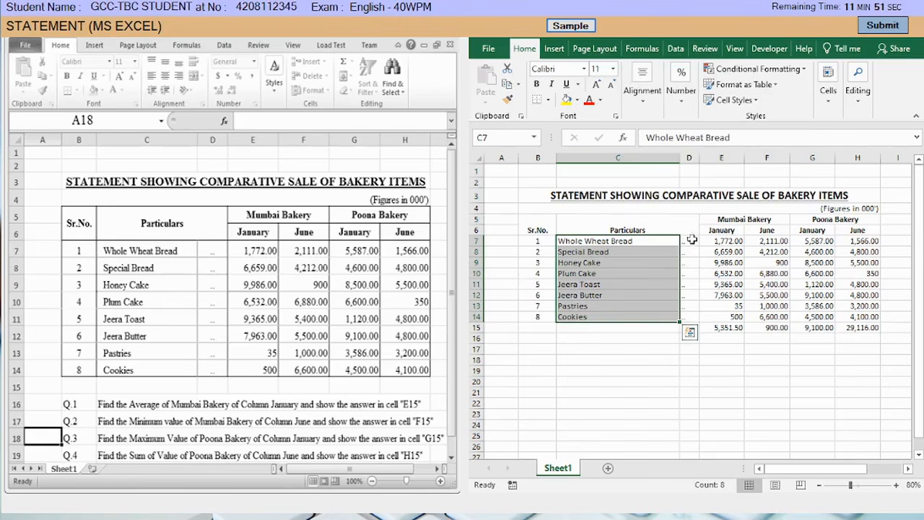
Step: Center the dots in D7 to D14 beside the item names
{"action": "left_click_drag", "start_coordinate": [687, 241], "coordinate": [682, 315]}
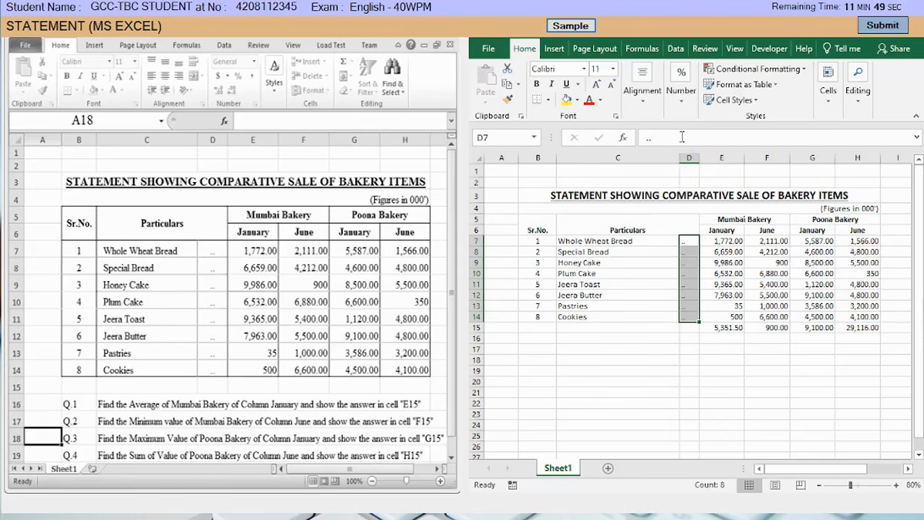
{"action": "left_click", "coordinate": [642, 81]}
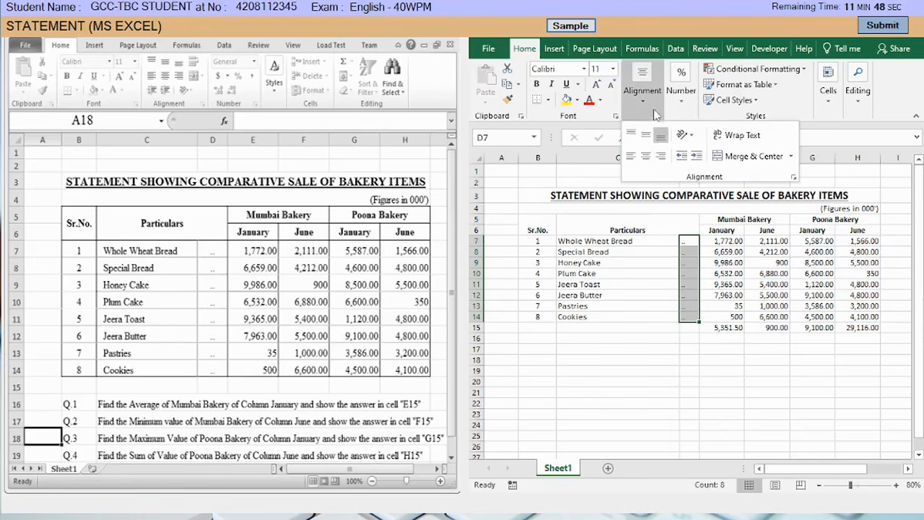
{"action": "left_click", "coordinate": [646, 158]}
{"action": "left_click", "coordinate": [724, 248]}
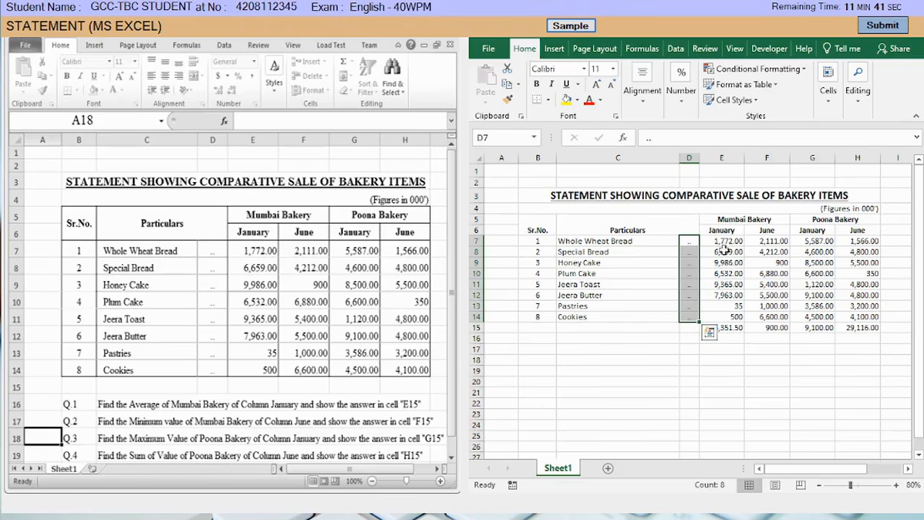
Step: Right-align the sales figures and row 15 answers in E7 to H15
{"action": "left_click_drag", "start_coordinate": [724, 241], "coordinate": [859, 325]}
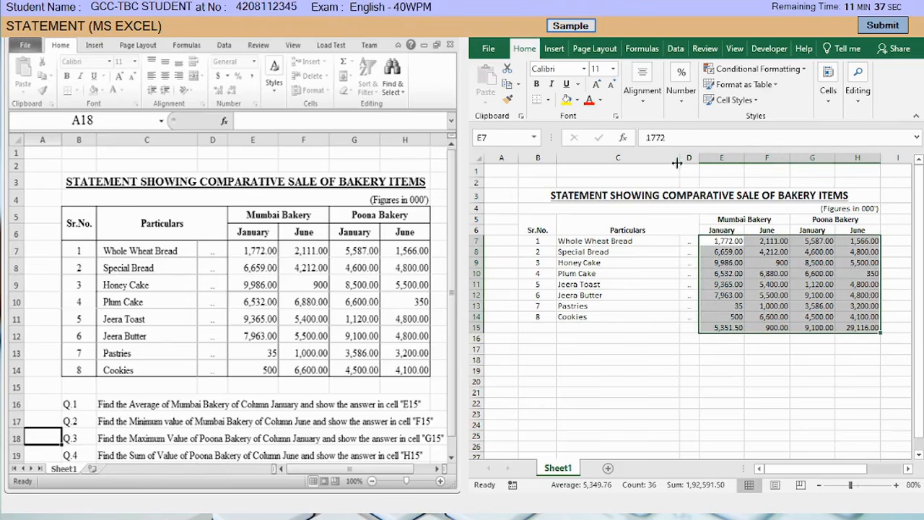
{"action": "left_click", "coordinate": [642, 85]}
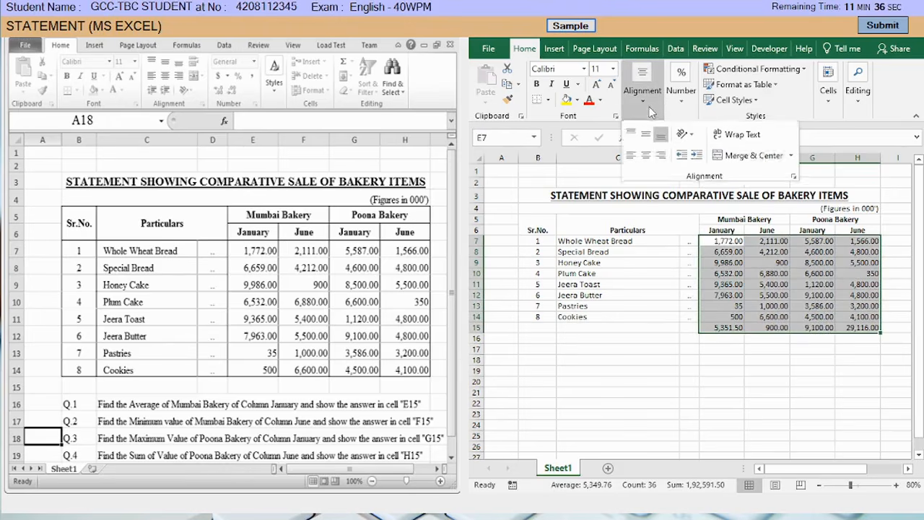
{"action": "left_click", "coordinate": [658, 164]}
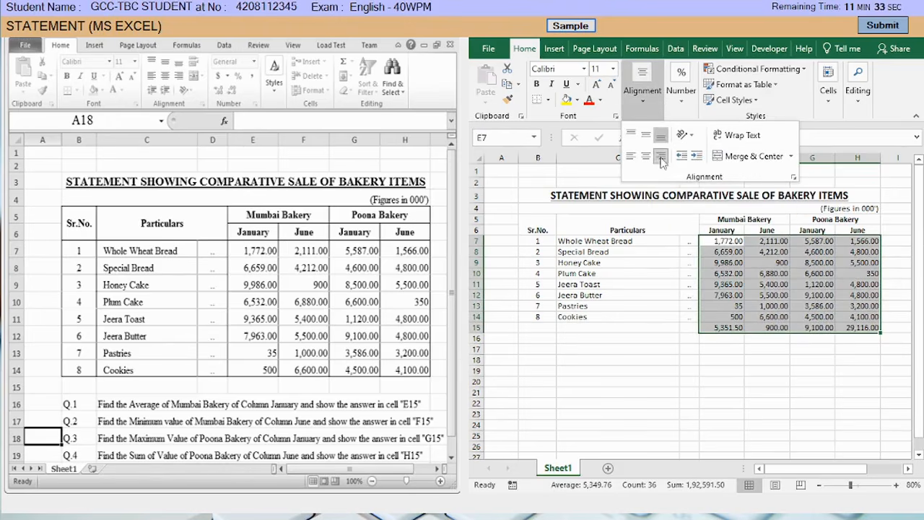
{"action": "left_click", "coordinate": [683, 274]}
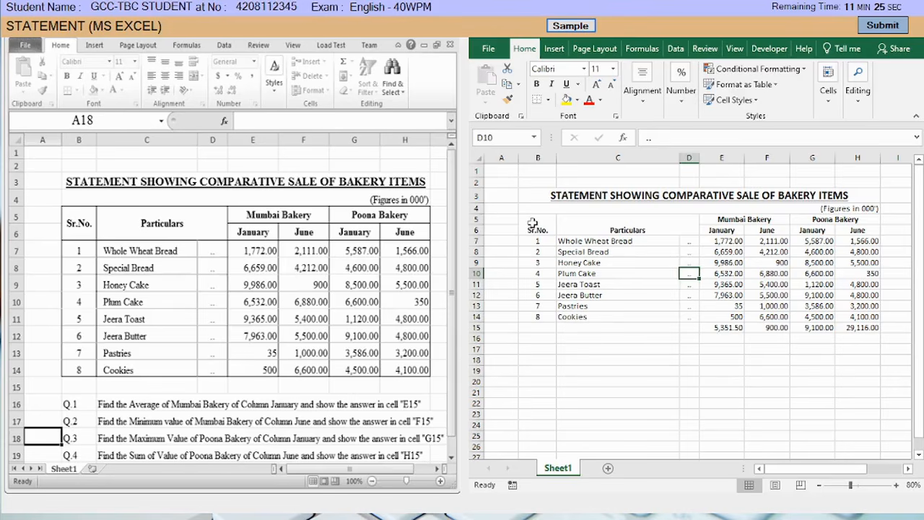
Step: Apply All Borders to the table heading rows B5 to H6
{"action": "left_click_drag", "start_coordinate": [532, 223], "coordinate": [837, 231]}
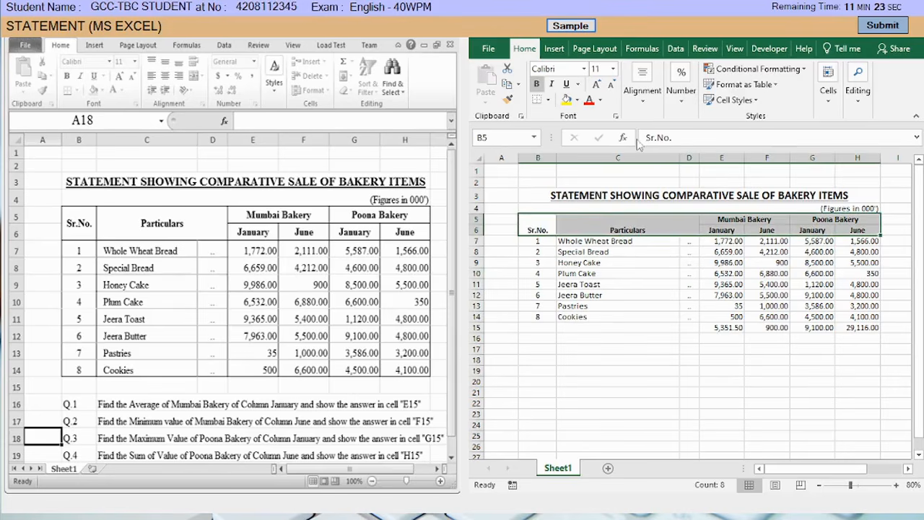
{"action": "left_click", "coordinate": [548, 100]}
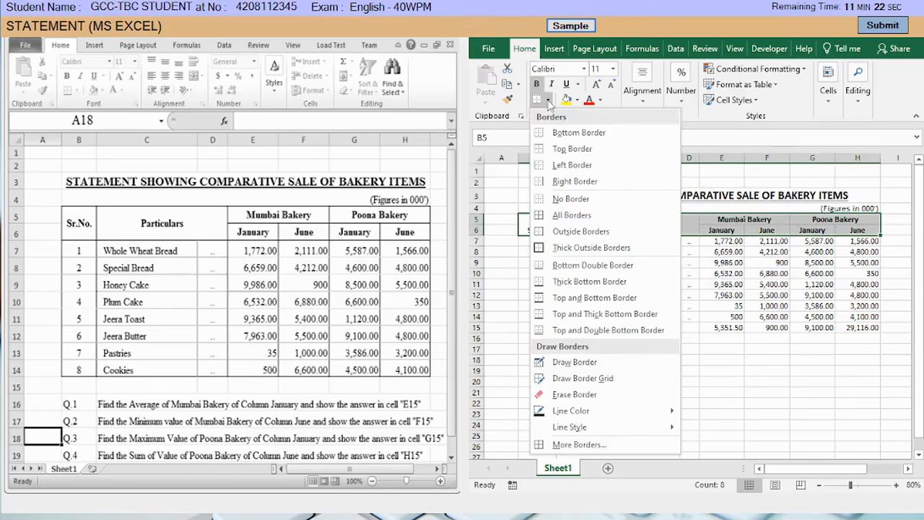
{"action": "left_click", "coordinate": [568, 215]}
{"action": "left_click", "coordinate": [569, 253]}
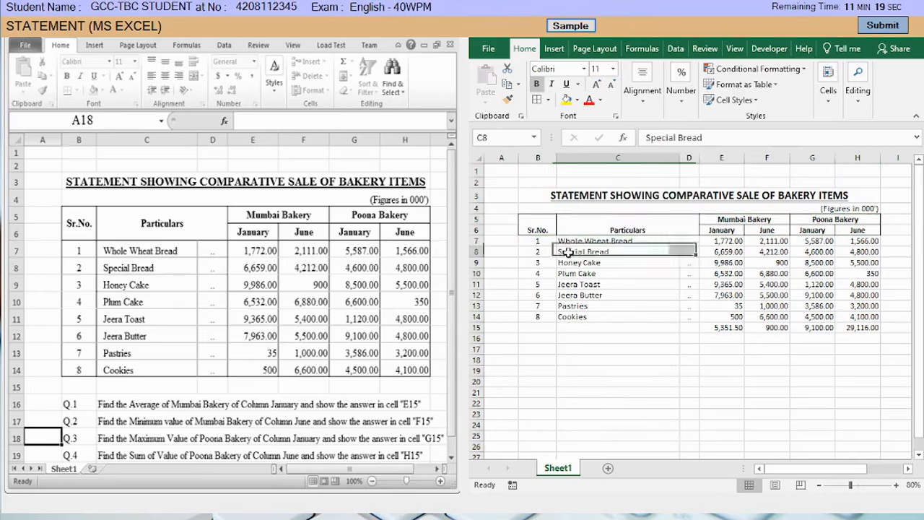
Step: Apply Outside Borders to the serial number cells B7 to B14
{"action": "left_click_drag", "start_coordinate": [537, 241], "coordinate": [537, 318]}
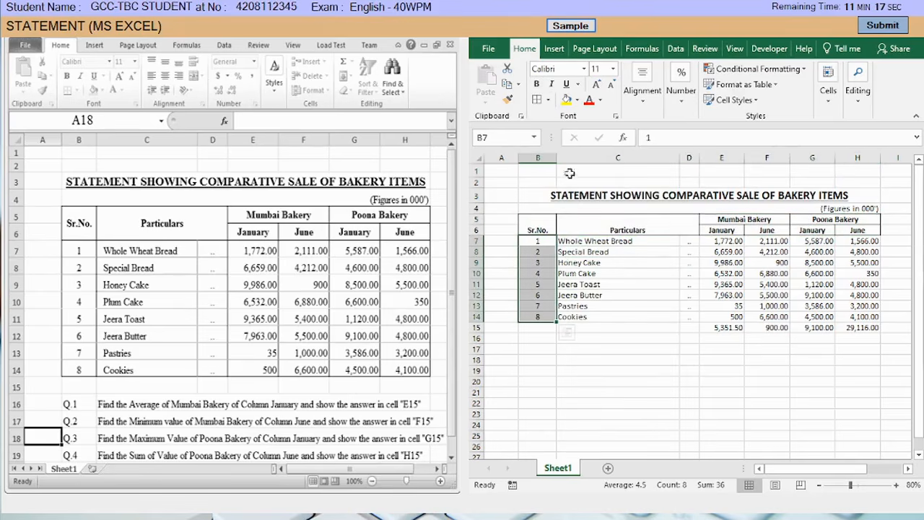
{"action": "left_click", "coordinate": [549, 99]}
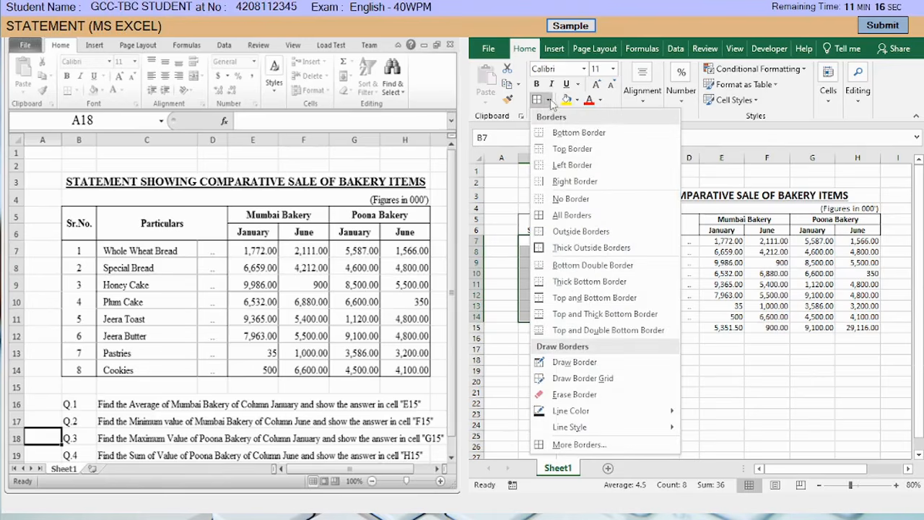
{"action": "left_click", "coordinate": [575, 231]}
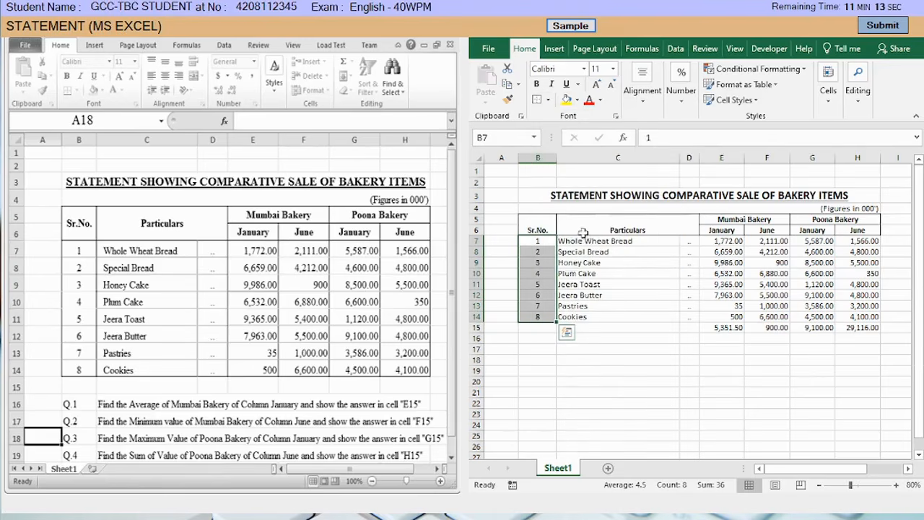
Step: Apply Outside Borders around the item names and dots in C7 to D14
{"action": "left_click_drag", "start_coordinate": [586, 241], "coordinate": [686, 317]}
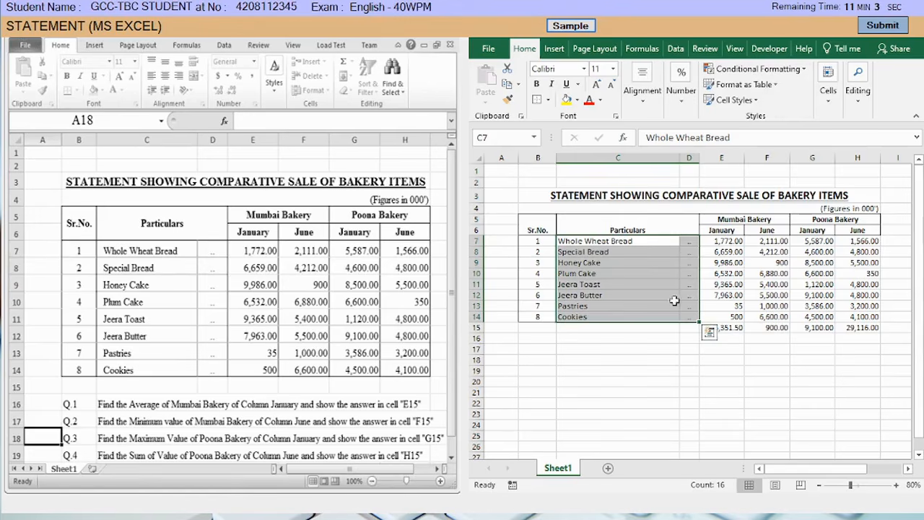
{"action": "left_click", "coordinate": [548, 100]}
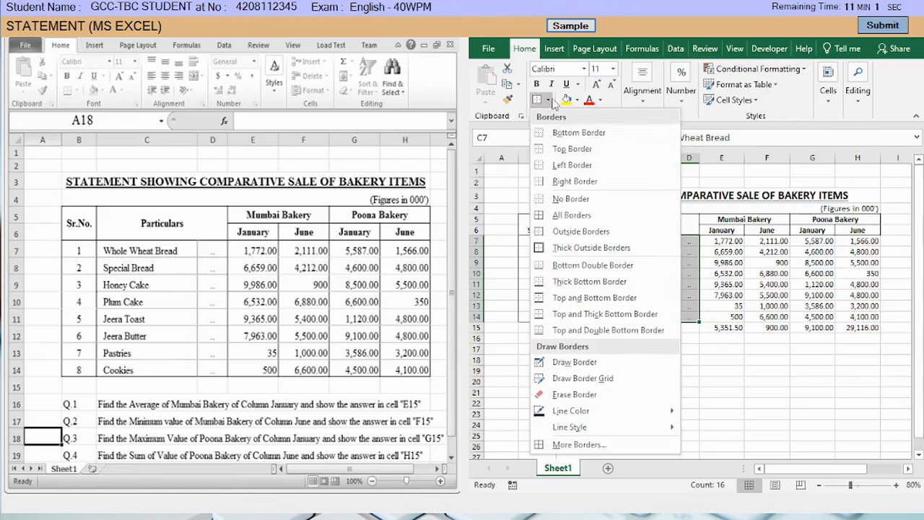
{"action": "left_click", "coordinate": [571, 216]}
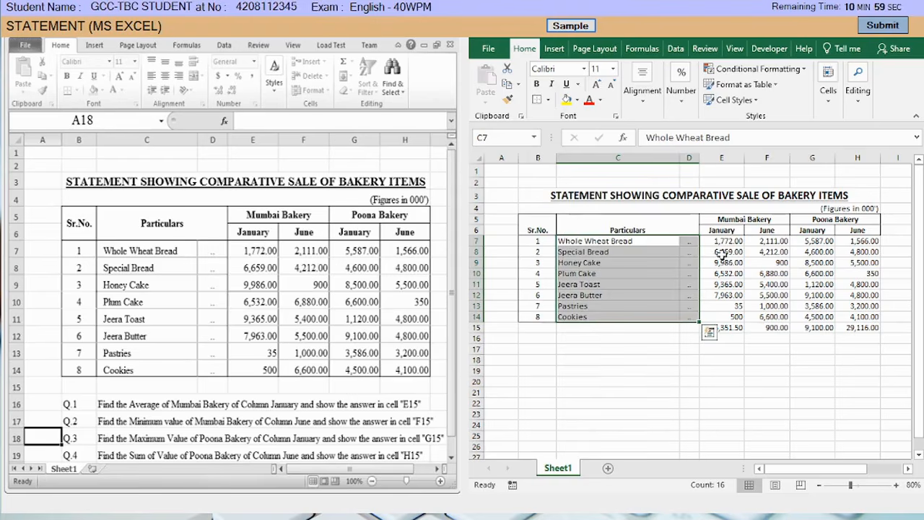
Step: Apply Outside Borders to the Mumbai Bakery January figures in E7 to E14
{"action": "left_click_drag", "start_coordinate": [722, 242], "coordinate": [720, 317]}
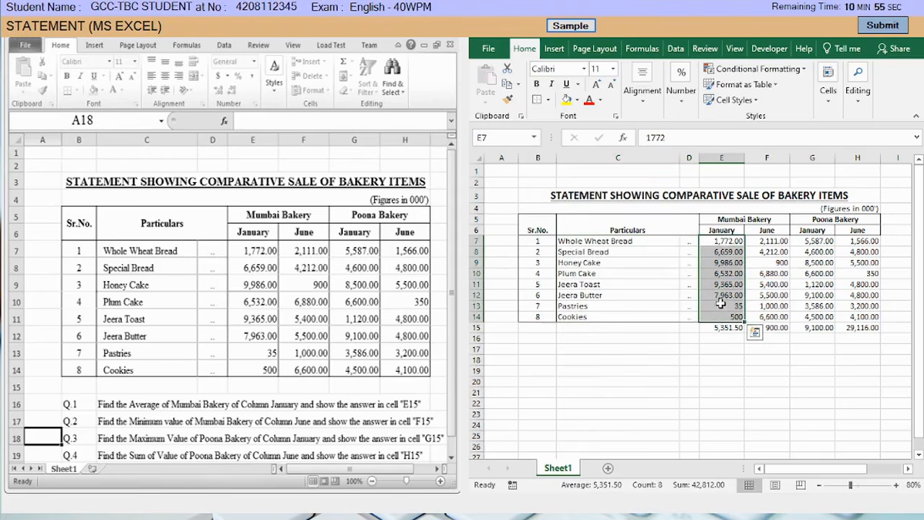
{"action": "left_click", "coordinate": [548, 99]}
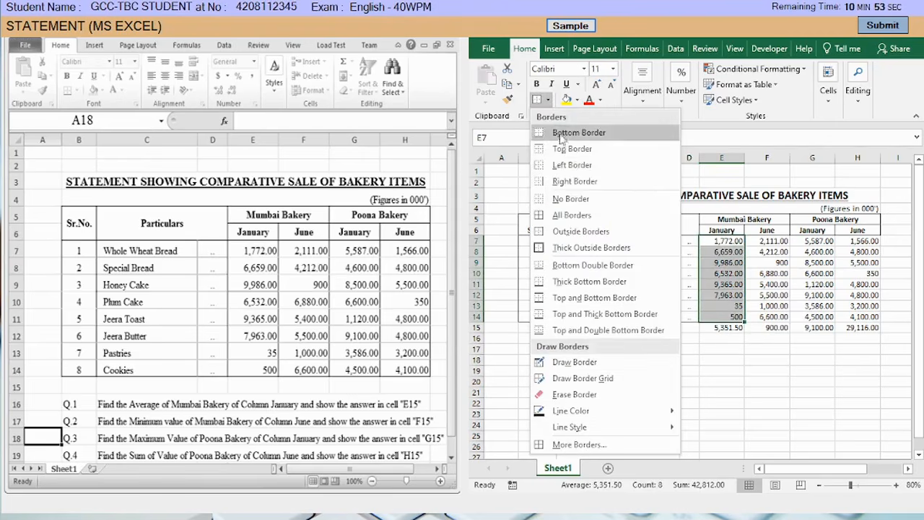
{"action": "left_click", "coordinate": [574, 231]}
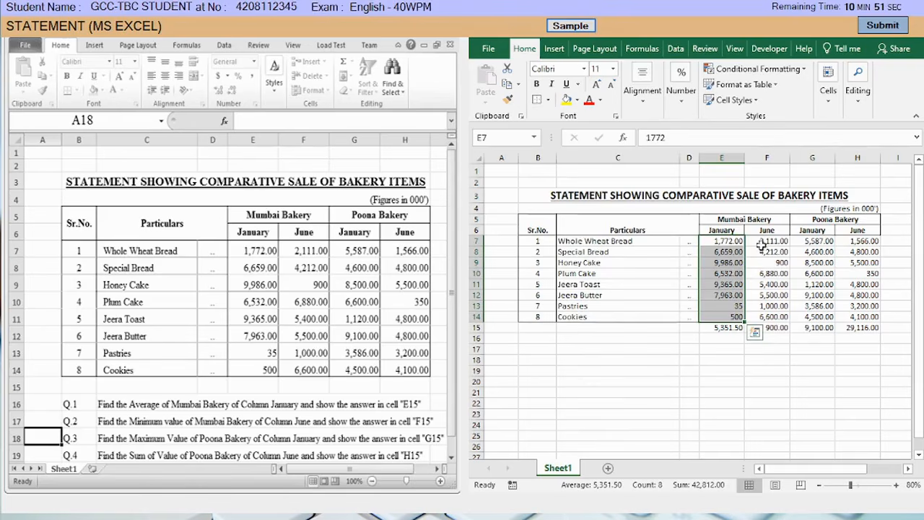
Step: Apply Outside Borders to the Mumbai Bakery June figures in F7 to F14
{"action": "left_click_drag", "start_coordinate": [762, 246], "coordinate": [766, 317]}
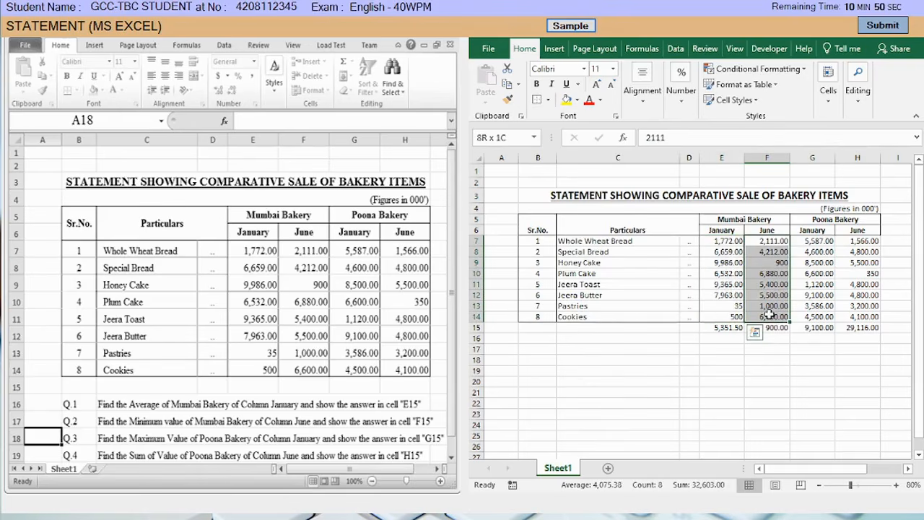
{"action": "left_click", "coordinate": [548, 100]}
{"action": "left_click", "coordinate": [574, 232]}
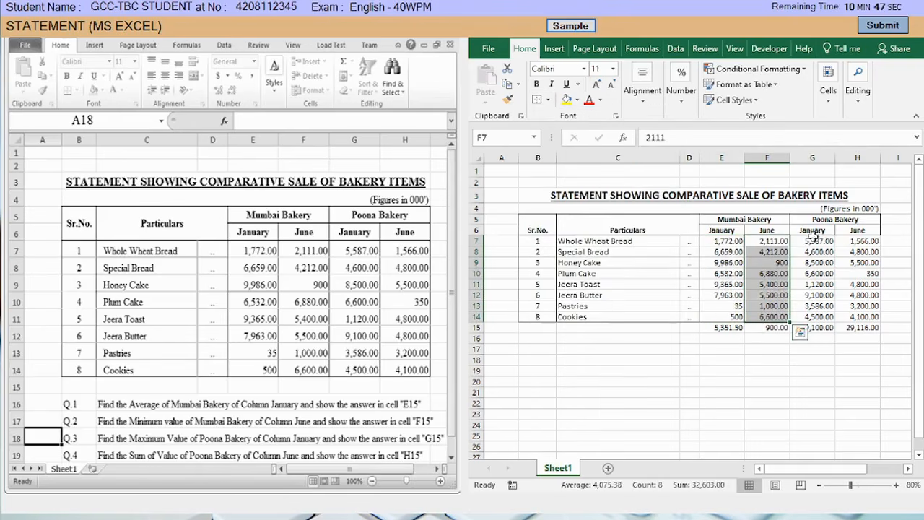
Step: Apply Outside Borders separately to the Poona Bakery January figures in G7 to G14 and June figures in H7 to H14
{"action": "left_click_drag", "start_coordinate": [814, 241], "coordinate": [813, 317]}
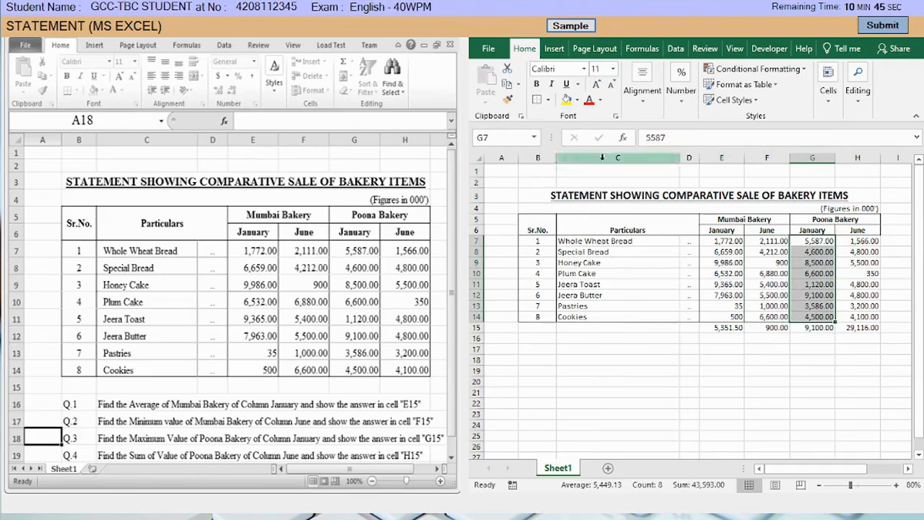
{"action": "left_click", "coordinate": [548, 100]}
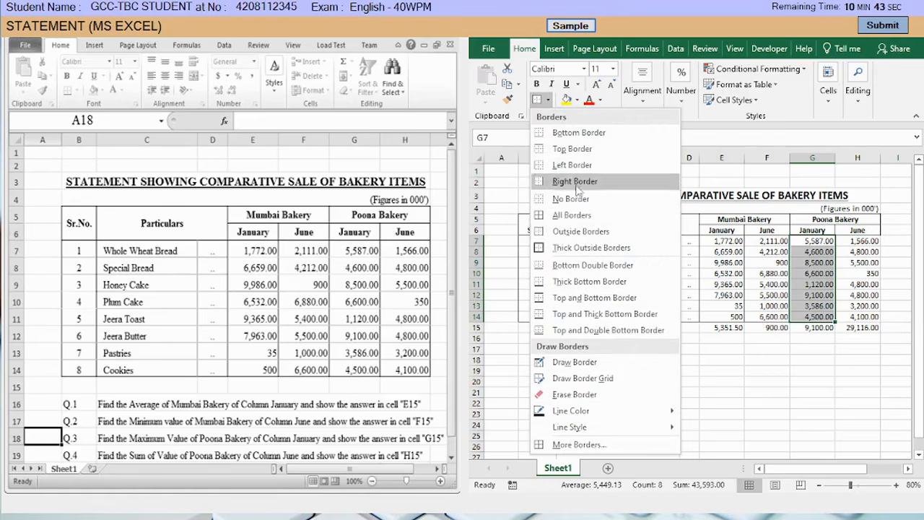
{"action": "left_click", "coordinate": [571, 232]}
{"action": "left_click_drag", "start_coordinate": [844, 241], "coordinate": [849, 317]}
{"action": "left_click", "coordinate": [548, 99]}
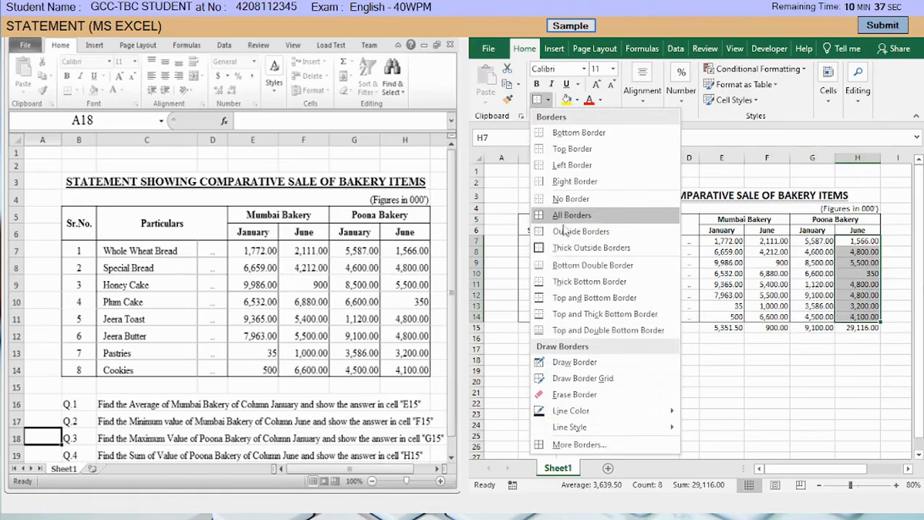
{"action": "left_click", "coordinate": [568, 232]}
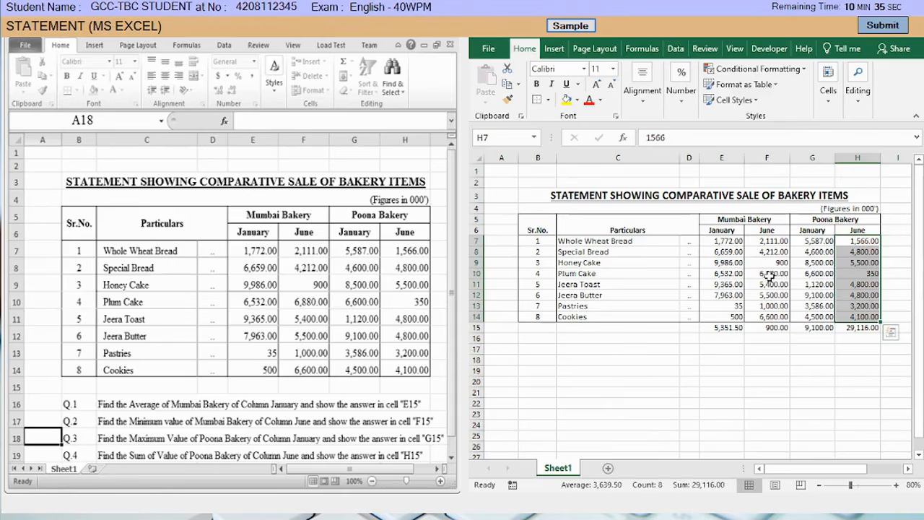
Step: Apply All Borders to the formula answers in E15 to H15
{"action": "left_click_drag", "start_coordinate": [722, 327], "coordinate": [856, 327]}
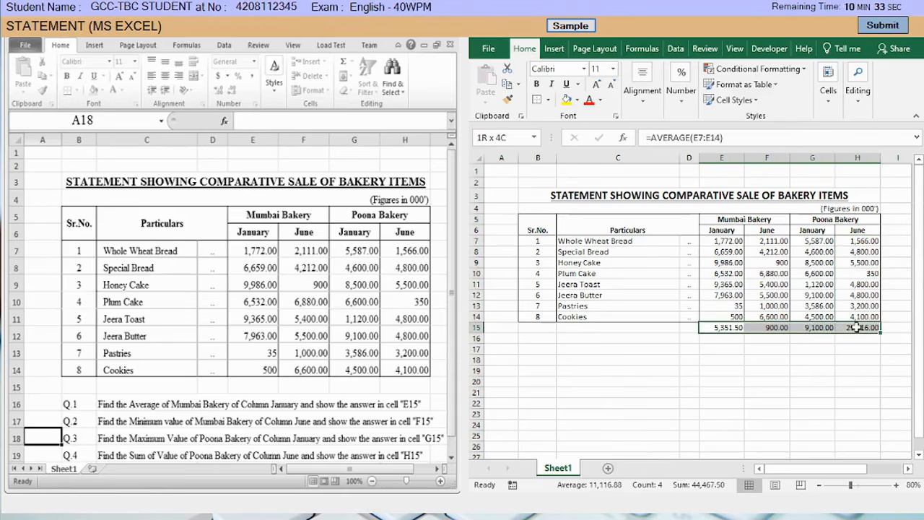
{"action": "left_click", "coordinate": [548, 100]}
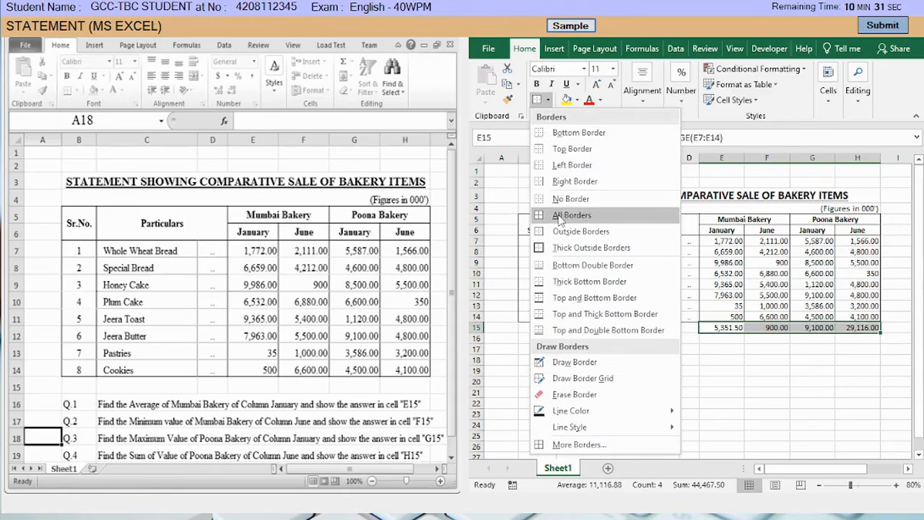
{"action": "left_click", "coordinate": [560, 217]}
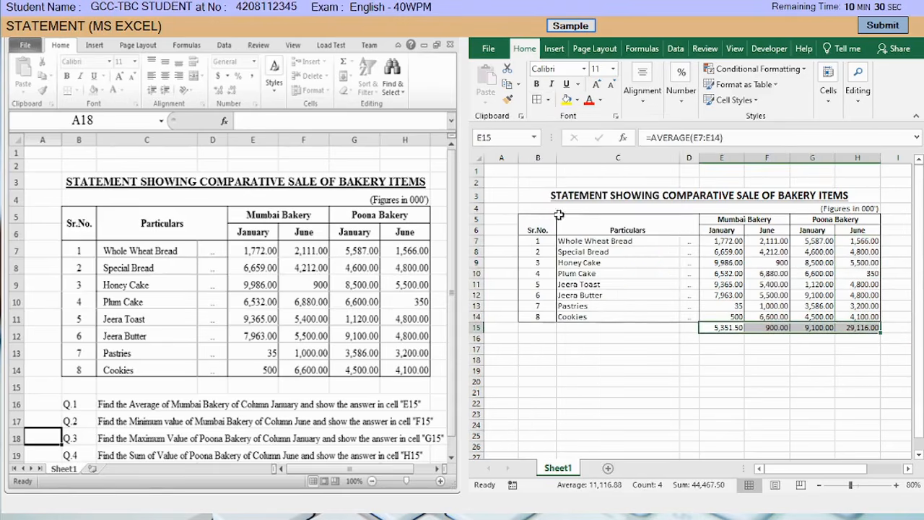
{"action": "left_click", "coordinate": [620, 347]}
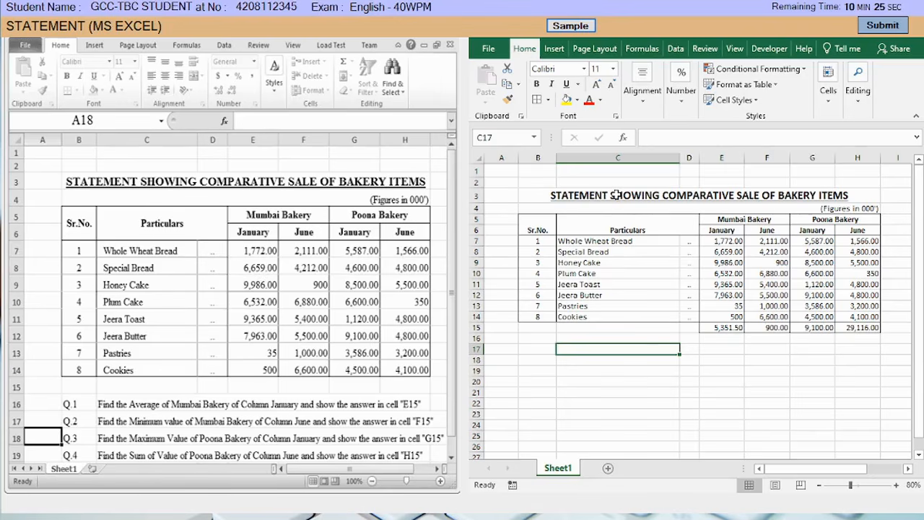
Step: Apply Middle Align to the whole statement from B3 to H15
{"action": "left_click_drag", "start_coordinate": [614, 195], "coordinate": [632, 330]}
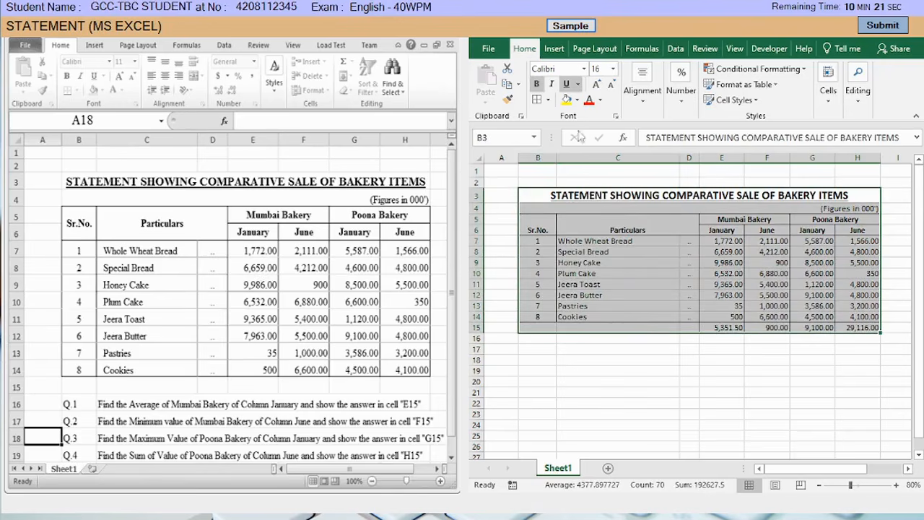
{"action": "left_click", "coordinate": [645, 100]}
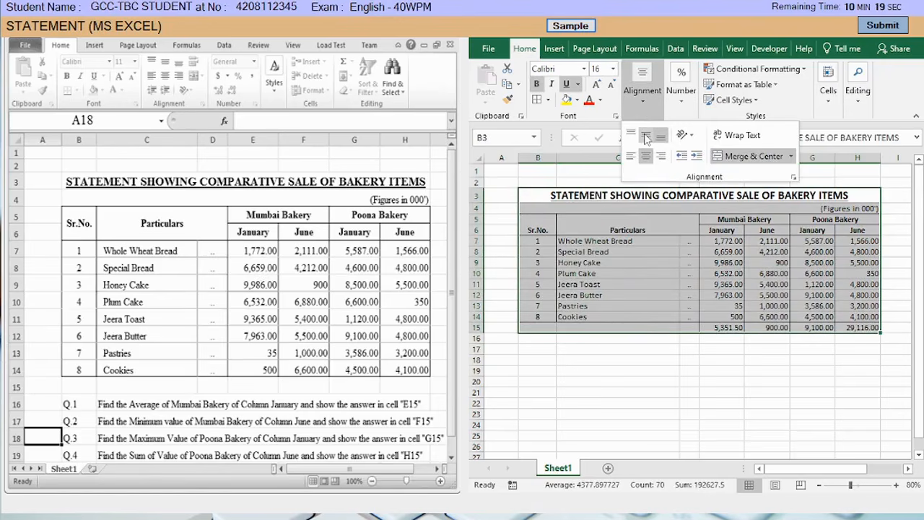
{"action": "left_click", "coordinate": [646, 137]}
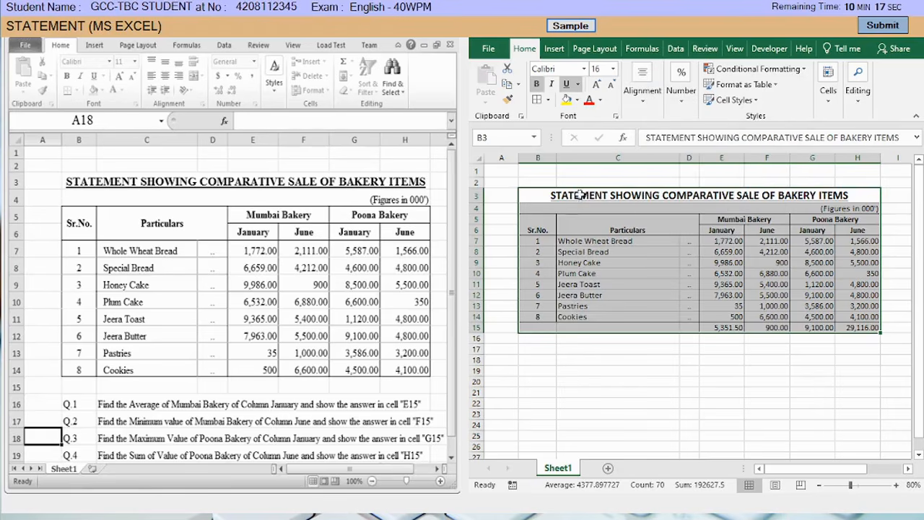
{"action": "left_click_drag", "start_coordinate": [582, 198], "coordinate": [584, 329]}
{"action": "left_click", "coordinate": [643, 91]}
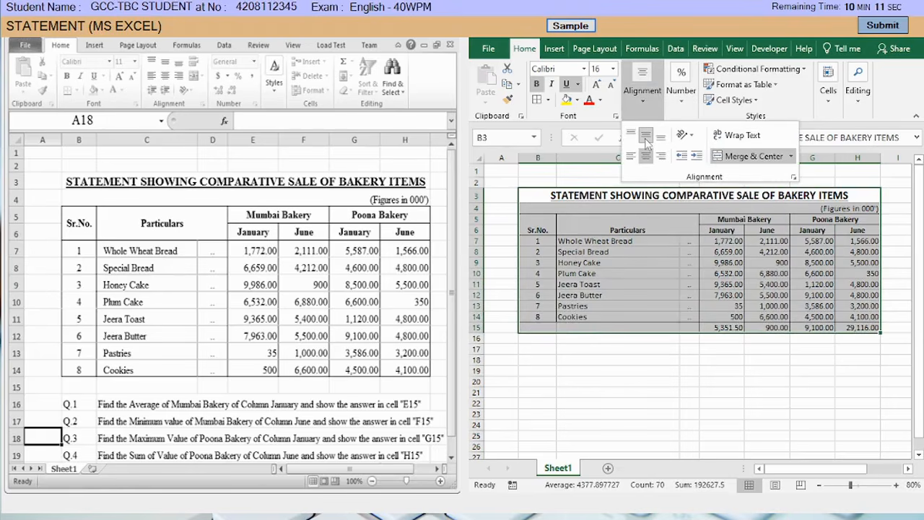
{"action": "left_click", "coordinate": [645, 138]}
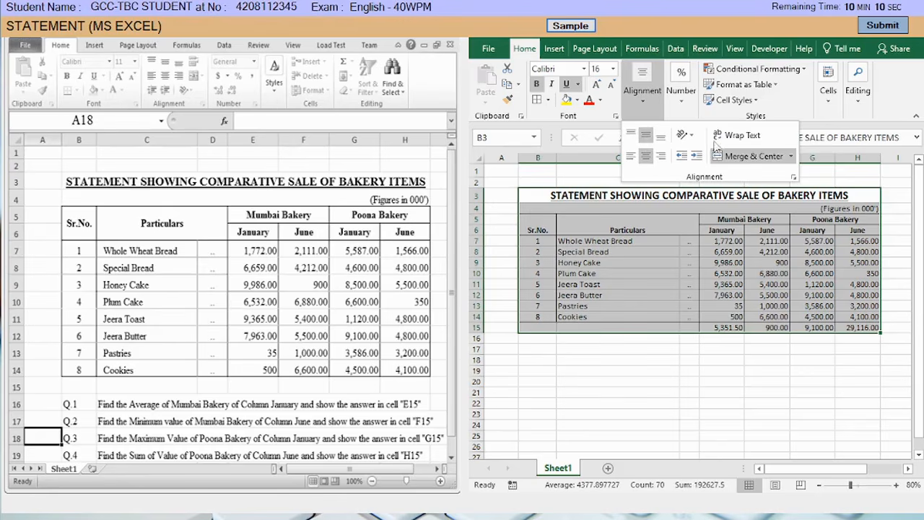
{"action": "left_click", "coordinate": [669, 296]}
Step: Set the row height of the selected statement rows 3 to 15 to 25
{"action": "left_click", "coordinate": [828, 83]}
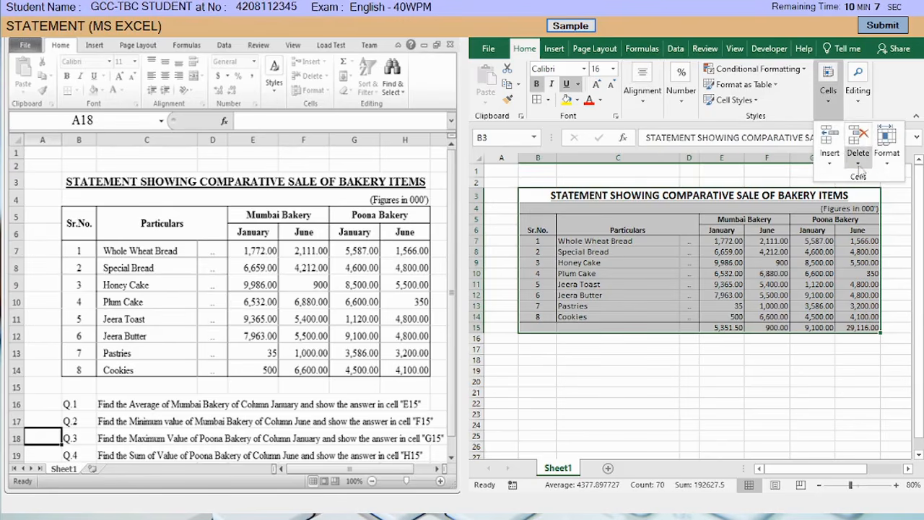
{"action": "left_click", "coordinate": [888, 160]}
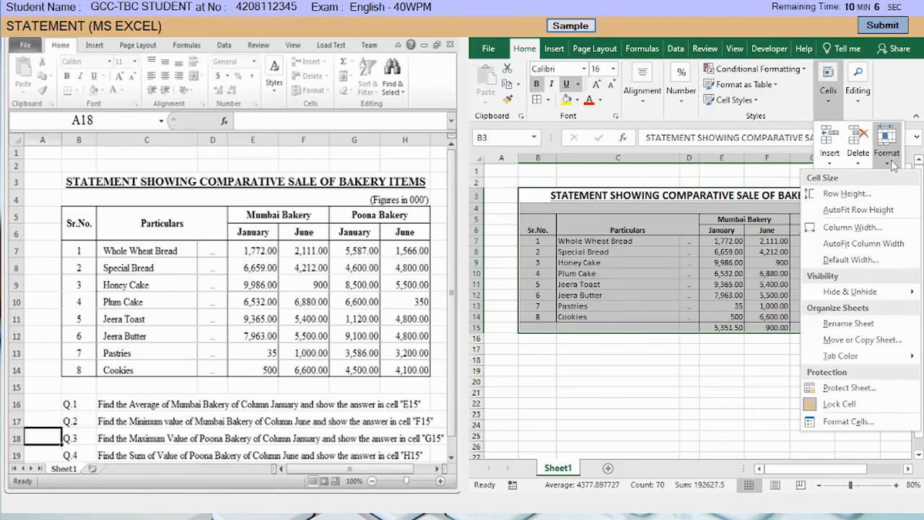
{"action": "left_click", "coordinate": [844, 194]}
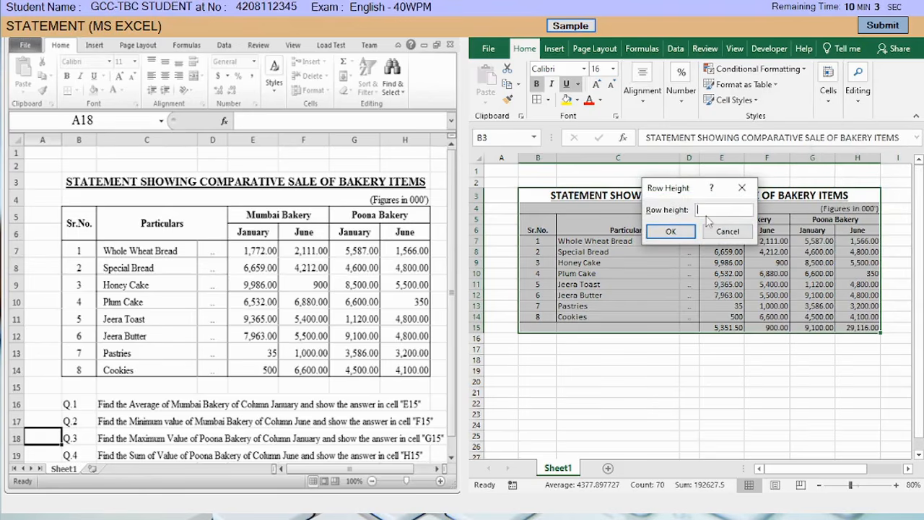
{"action": "left_click", "coordinate": [670, 232]}
{"action": "left_click", "coordinate": [656, 361]}
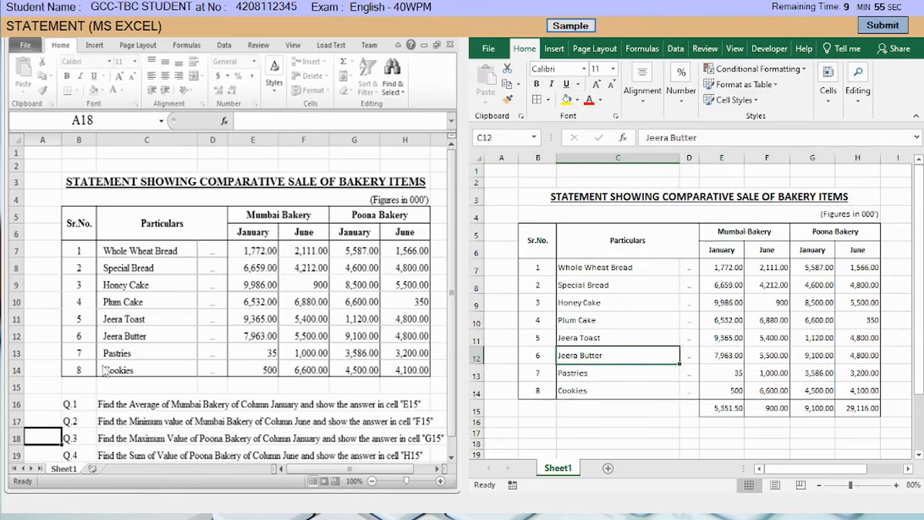
Step: Increase the indent of the item names in C7 to C14 by one level
{"action": "left_click_drag", "start_coordinate": [577, 267], "coordinate": [567, 390]}
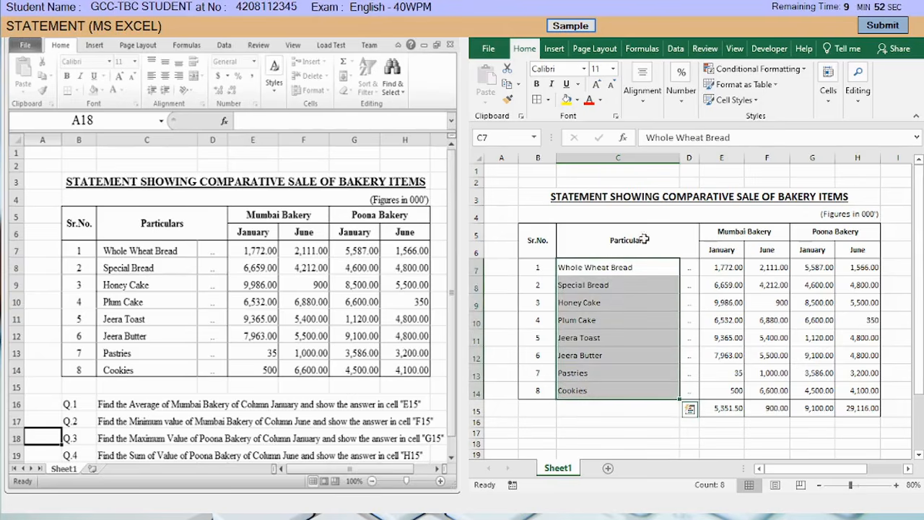
{"action": "left_click", "coordinate": [652, 107]}
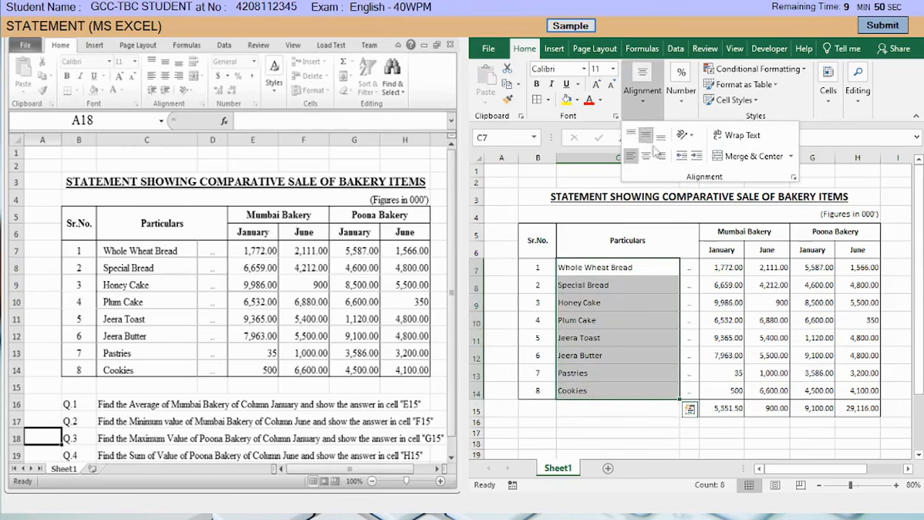
{"action": "left_click", "coordinate": [697, 157]}
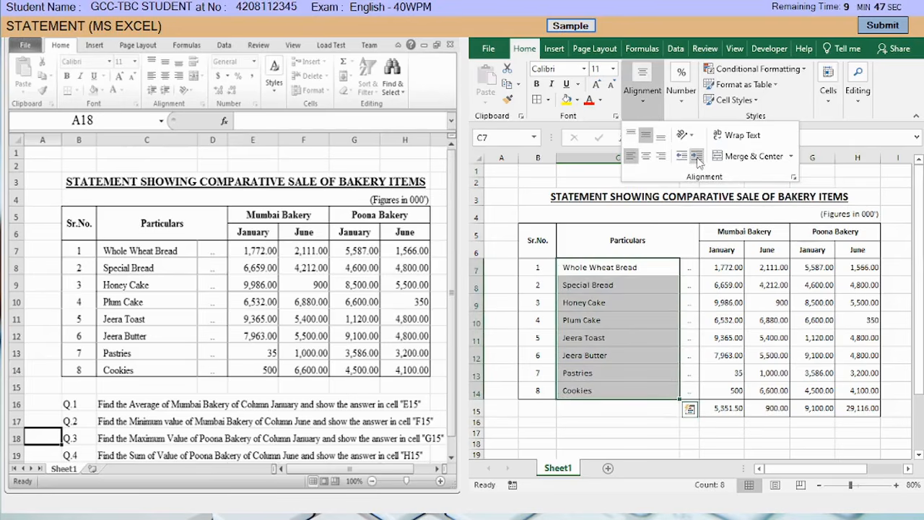
{"action": "left_click", "coordinate": [632, 286]}
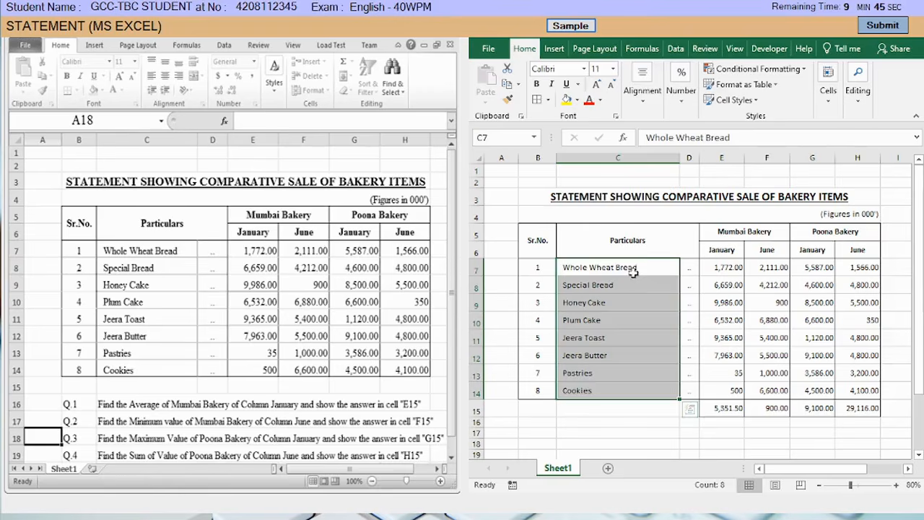
{"action": "left_click", "coordinate": [633, 213]}
{"action": "left_click", "coordinate": [608, 185]}
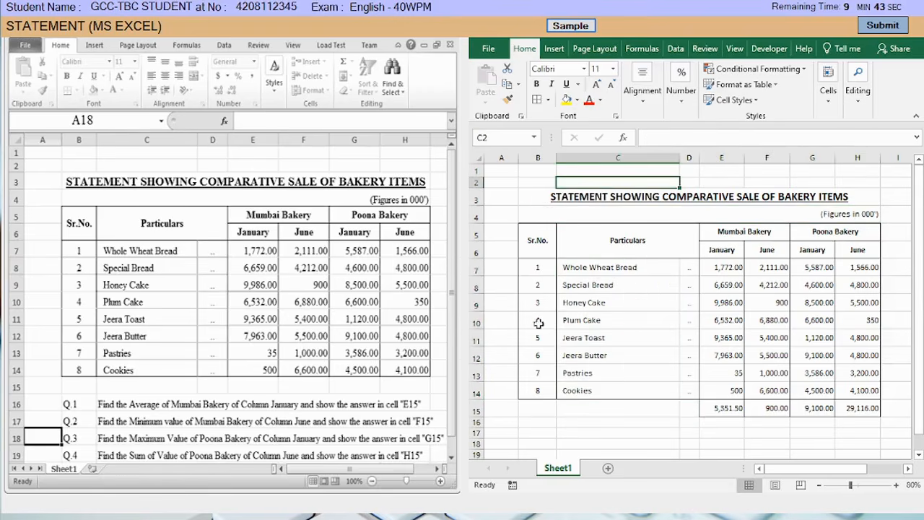
Step: Check the finished statement against the annotated sample statement's formatting instructions
{"action": "left_click", "coordinate": [766, 442]}
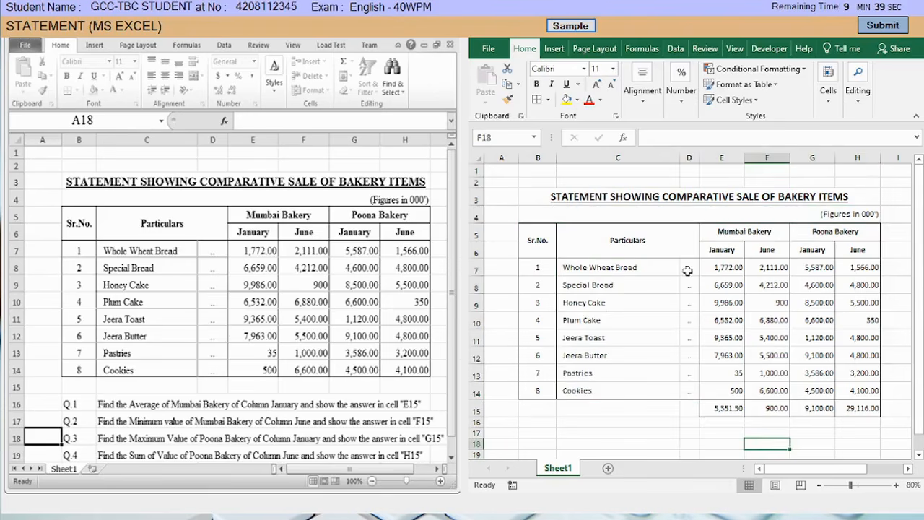
{"action": "left_click", "coordinate": [609, 244]}
{"action": "left_click", "coordinate": [804, 440]}
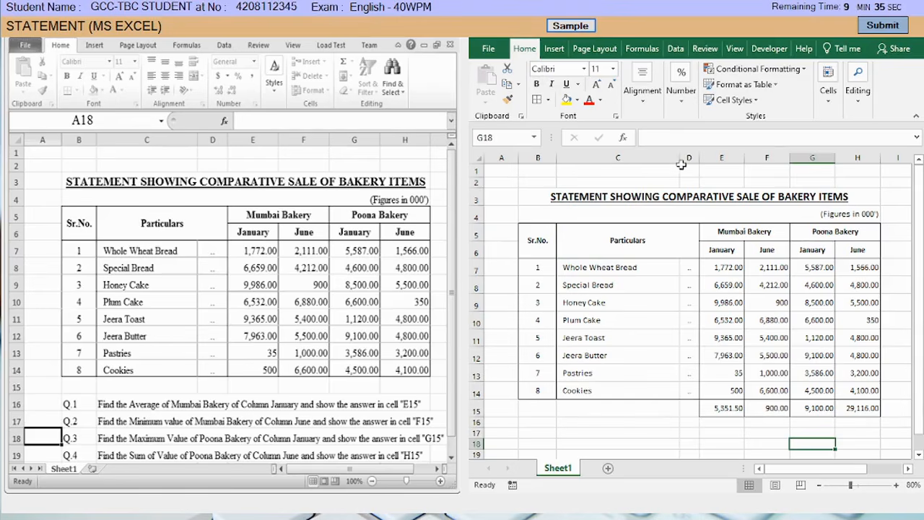
{"action": "left_click", "coordinate": [571, 25]}
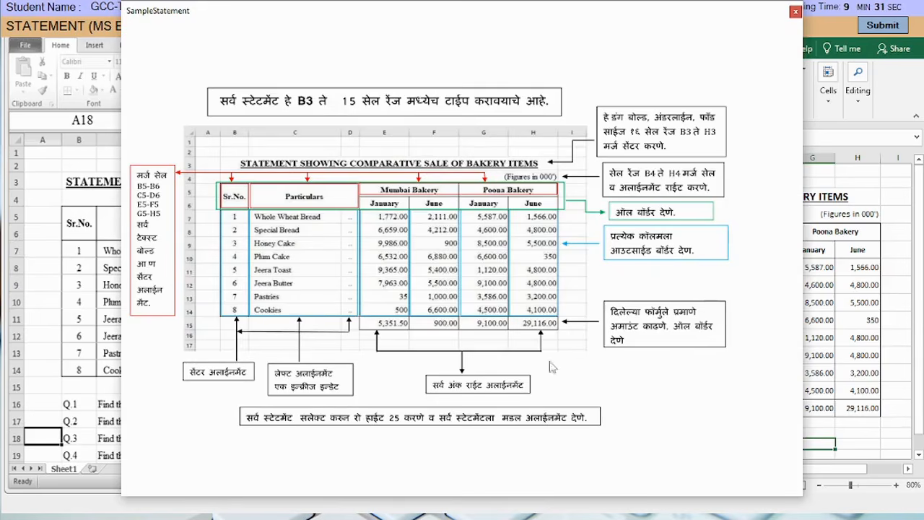
{"action": "left_click", "coordinate": [795, 12]}
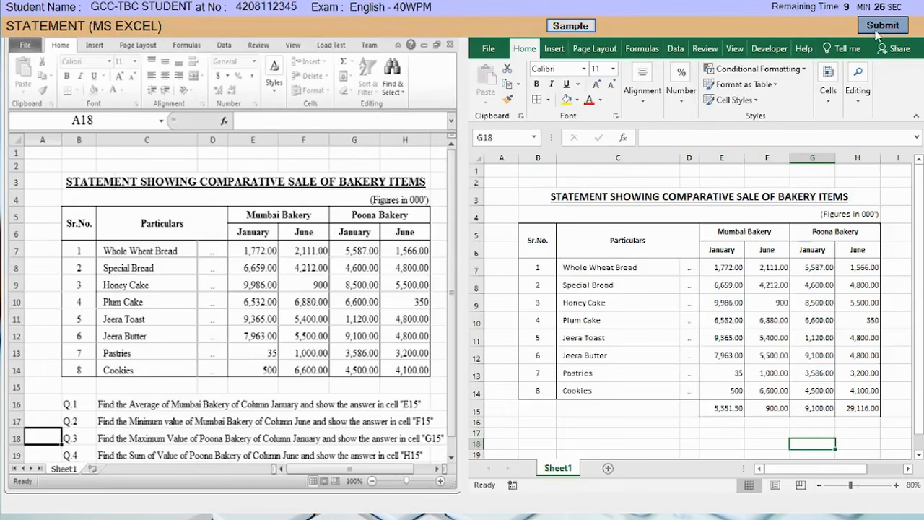
Step: Submit the statement section of the exam and confirm the submission
{"action": "left_click", "coordinate": [877, 28]}
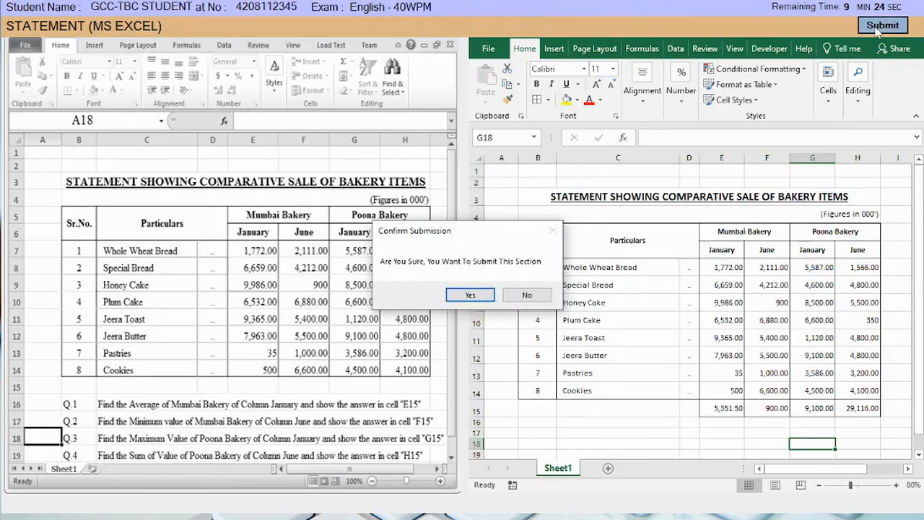
{"action": "left_click", "coordinate": [477, 296]}
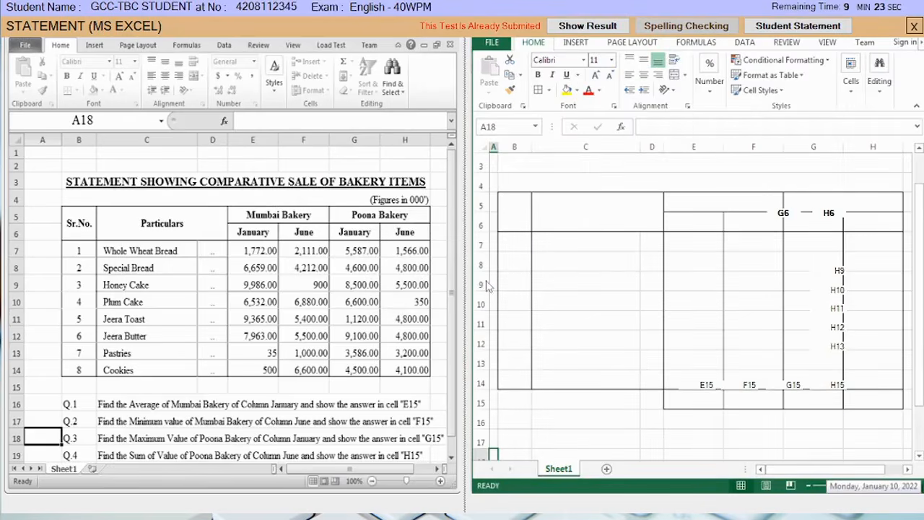